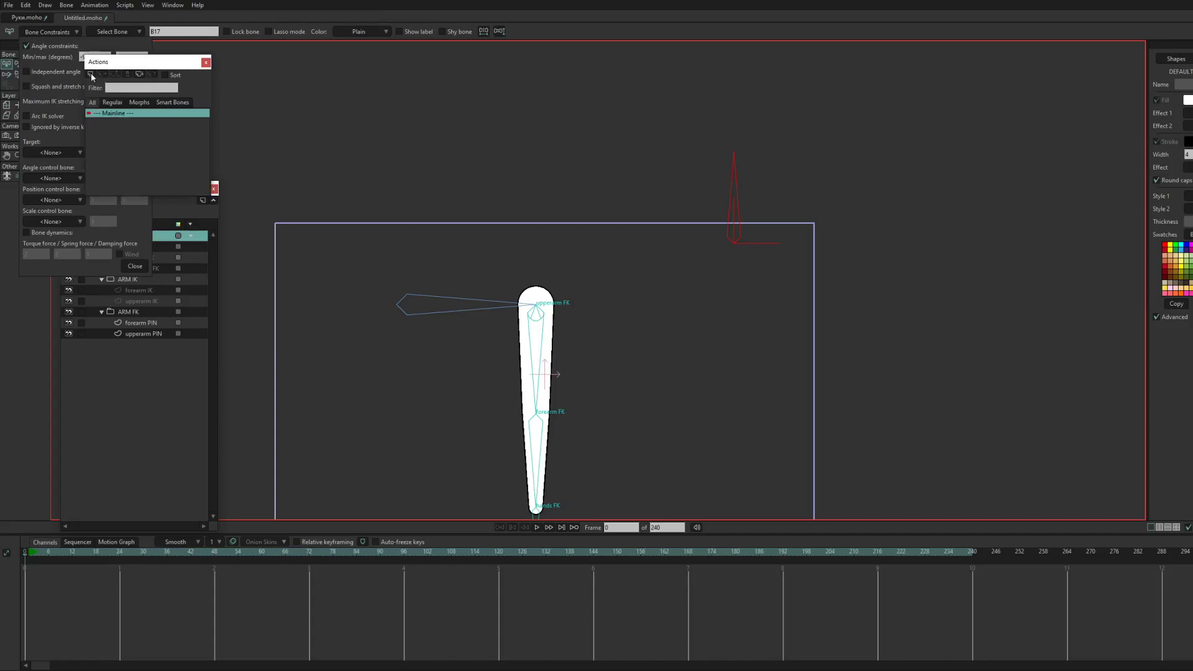
- Create a smart bone action for bone B17 and rotate that bone to an angle of 0 at frame 24
{"action": "left_click", "coordinate": [642, 376]}
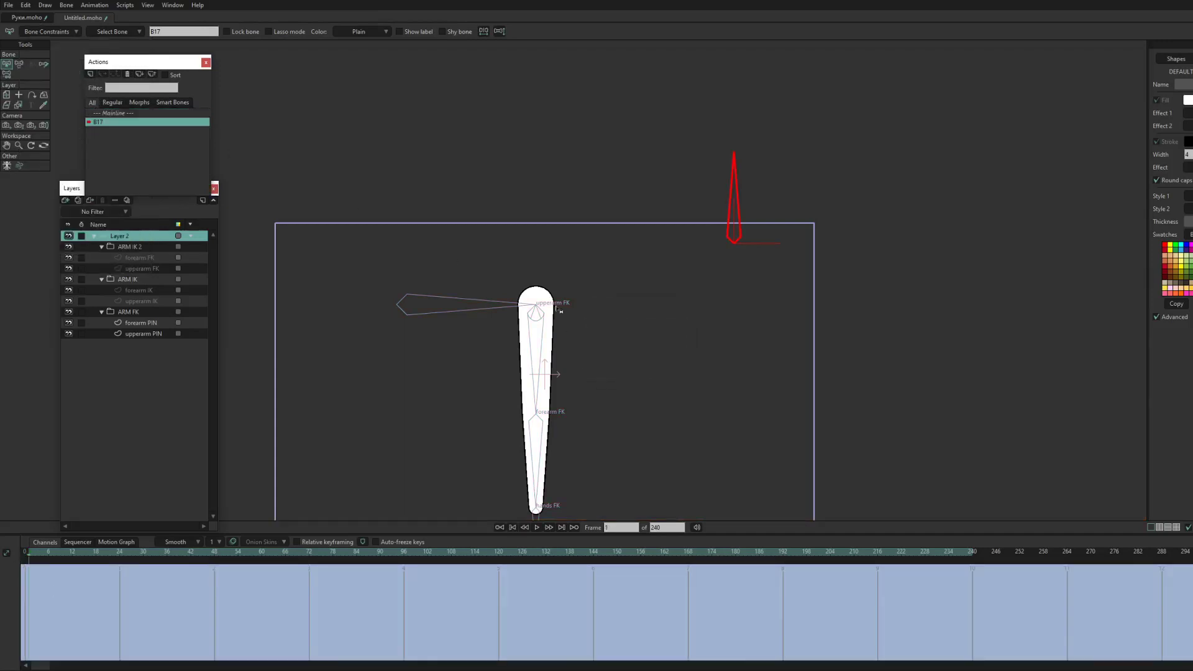
{"action": "key", "text": "t"}
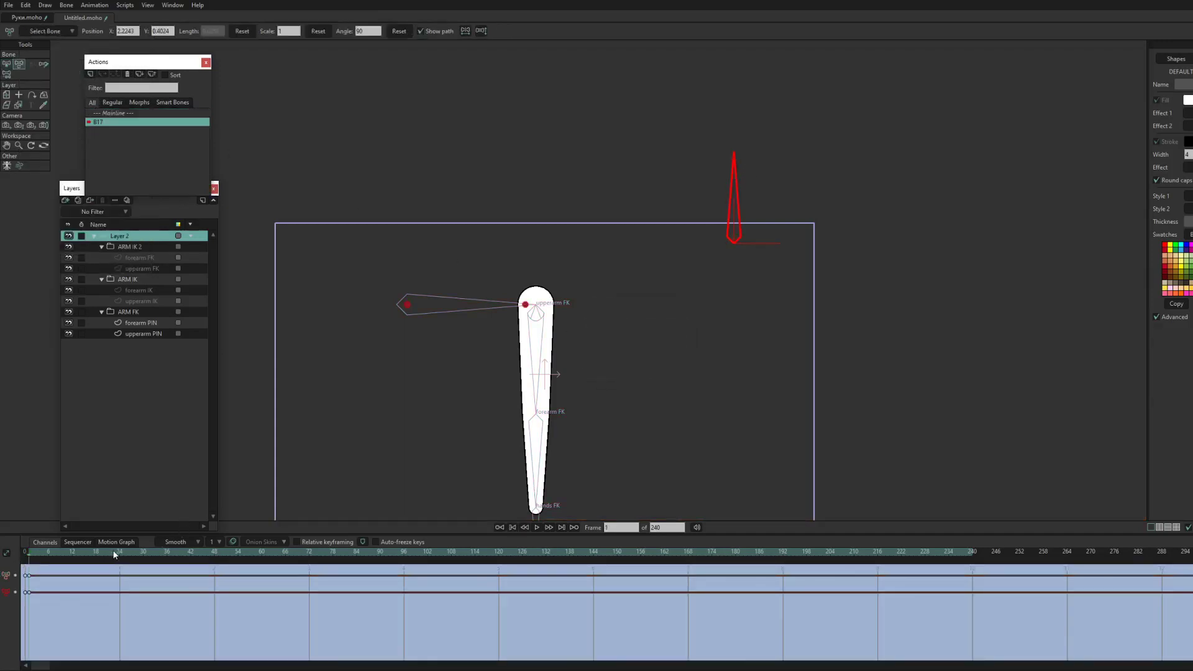
{"action": "left_click_drag", "start_coordinate": [724, 185], "coordinate": [836, 346]}
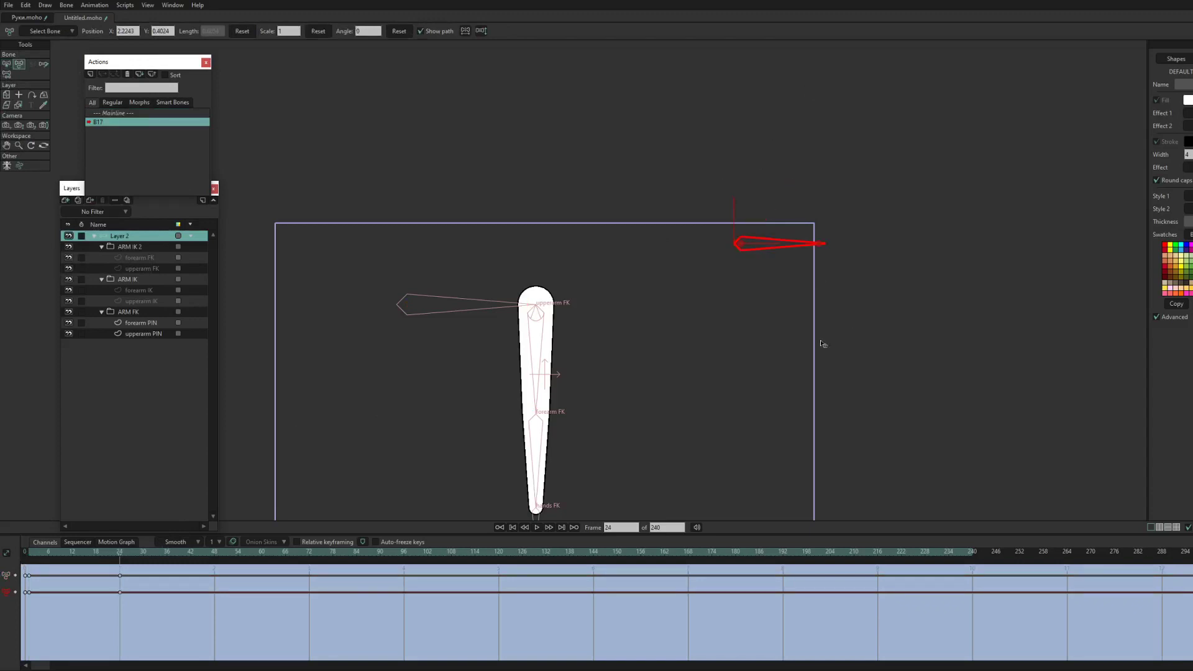
- At frame 9 of the B17 action, select the upperarm FK bone and switch the ARM L group's active bone to upperarm IK
{"action": "left_click", "coordinate": [60, 552]}
{"action": "key", "text": "s"}
{"action": "left_click", "coordinate": [529, 337]}
{"action": "left_click", "coordinate": [366, 32]}
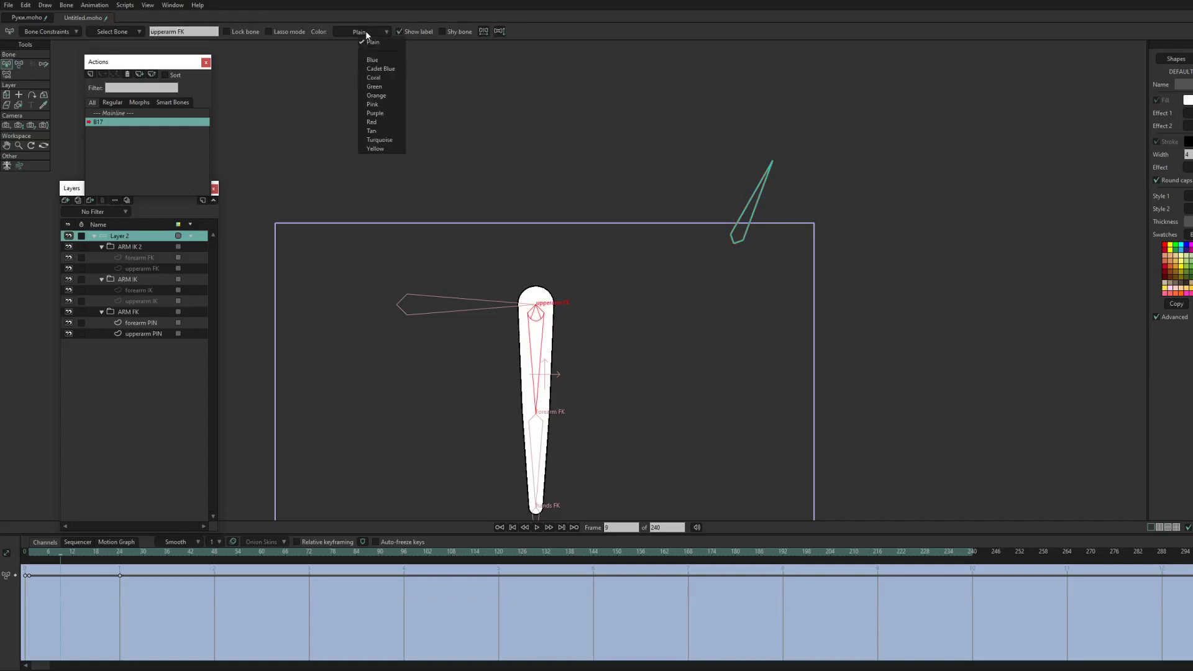
{"action": "left_click", "coordinate": [312, 4]}
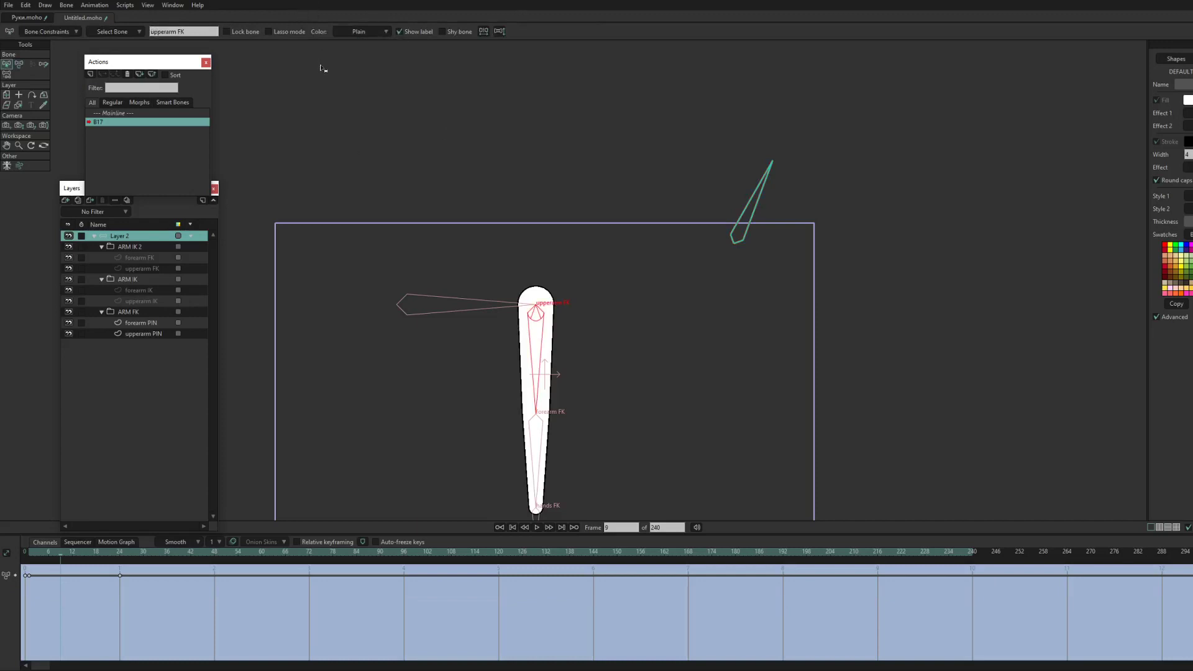
{"action": "key", "text": "v"}
{"action": "left_click", "coordinate": [340, 31]}
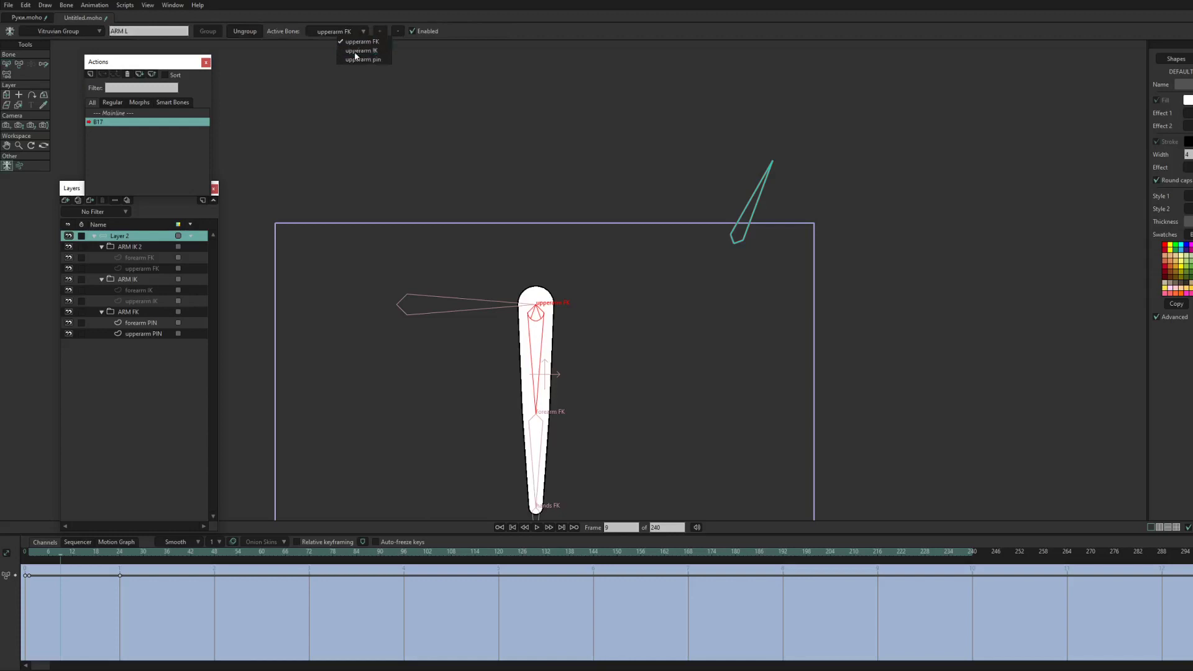
{"action": "left_click", "coordinate": [355, 51]}
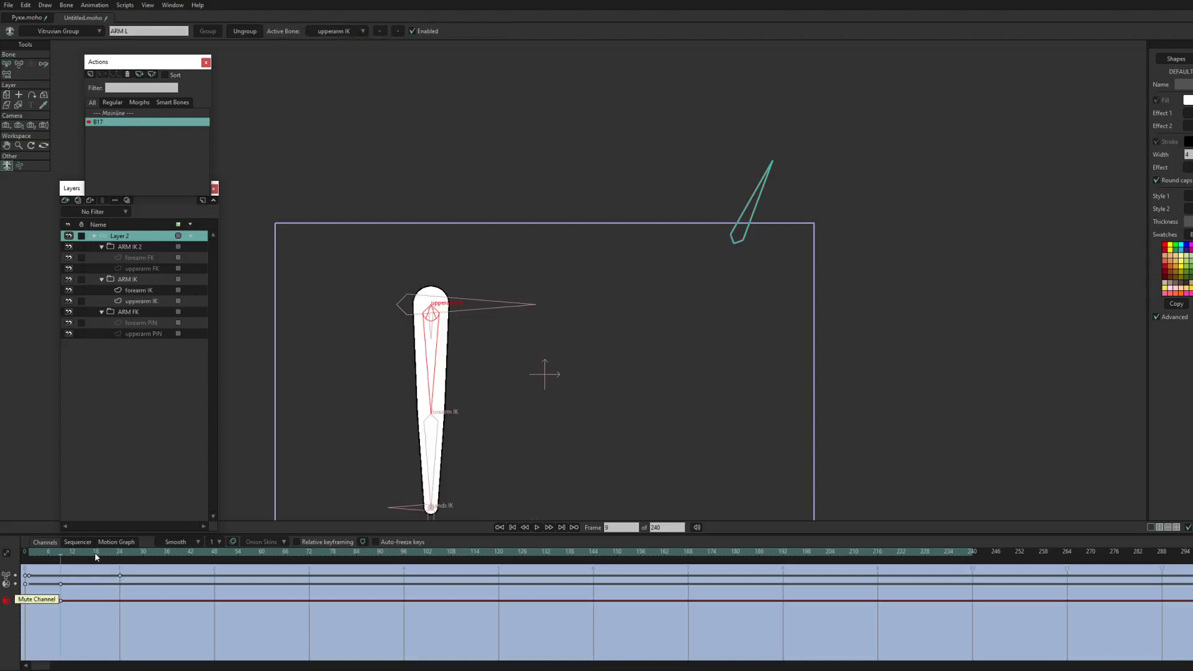
- At frame 18, switch the ARM L group's active bone to upperarm pin and return to the mainline
{"action": "left_click", "coordinate": [96, 554]}
{"action": "left_click", "coordinate": [338, 31]}
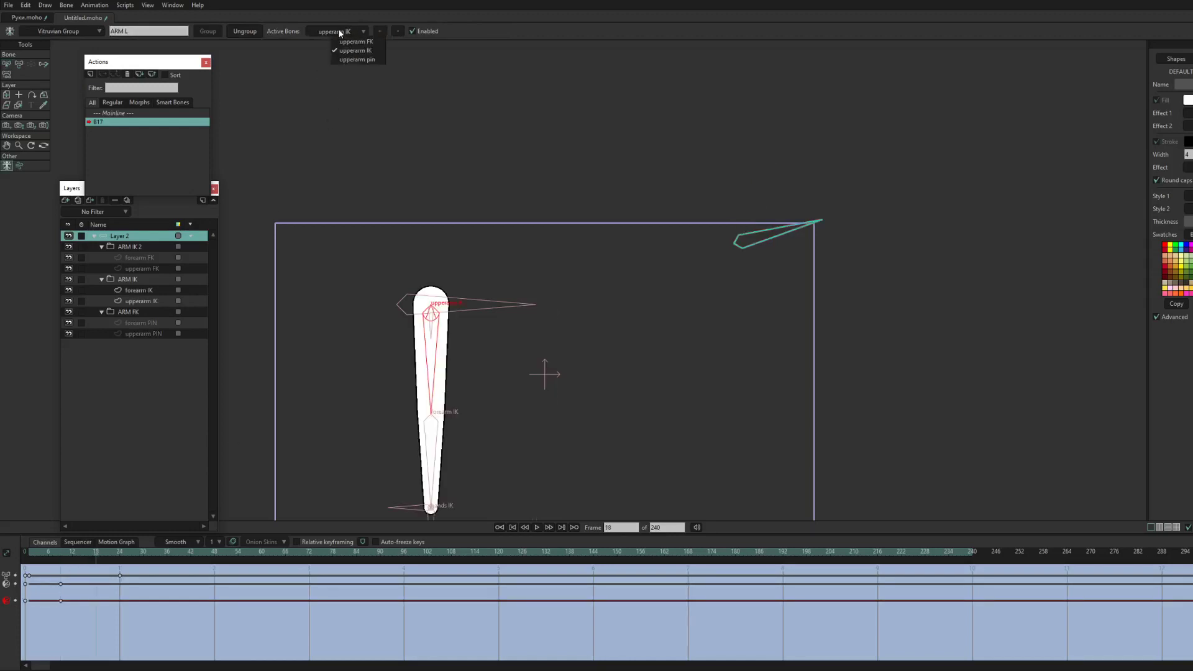
{"action": "left_click", "coordinate": [341, 62]}
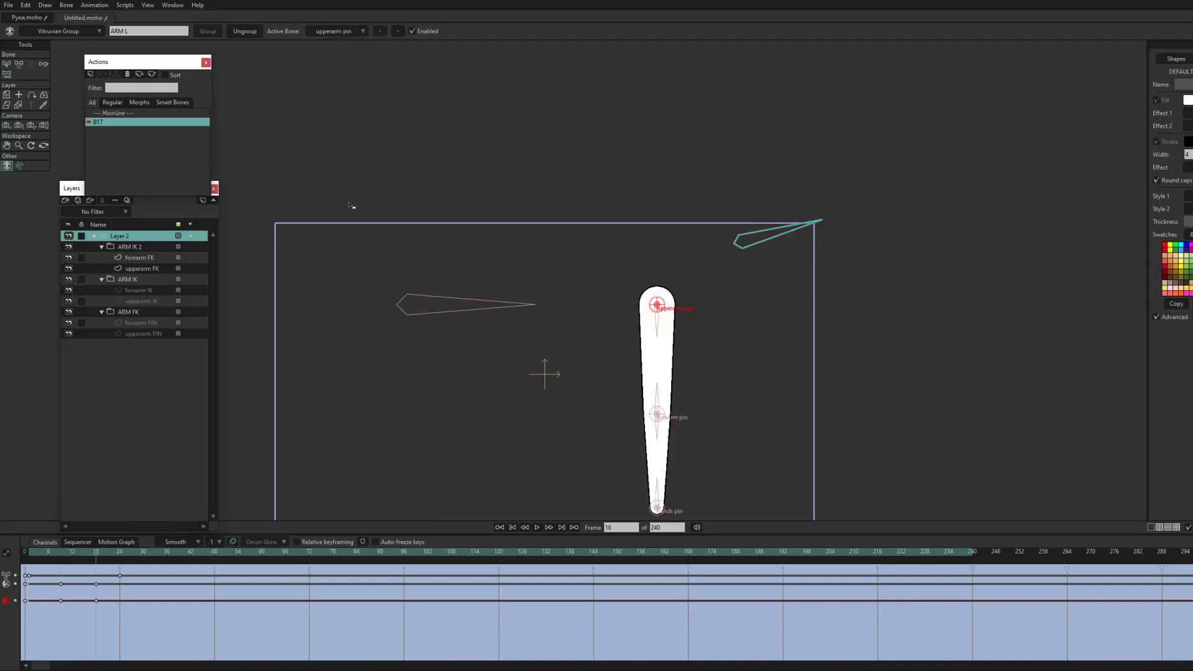
{"action": "left_click", "coordinate": [116, 114]}
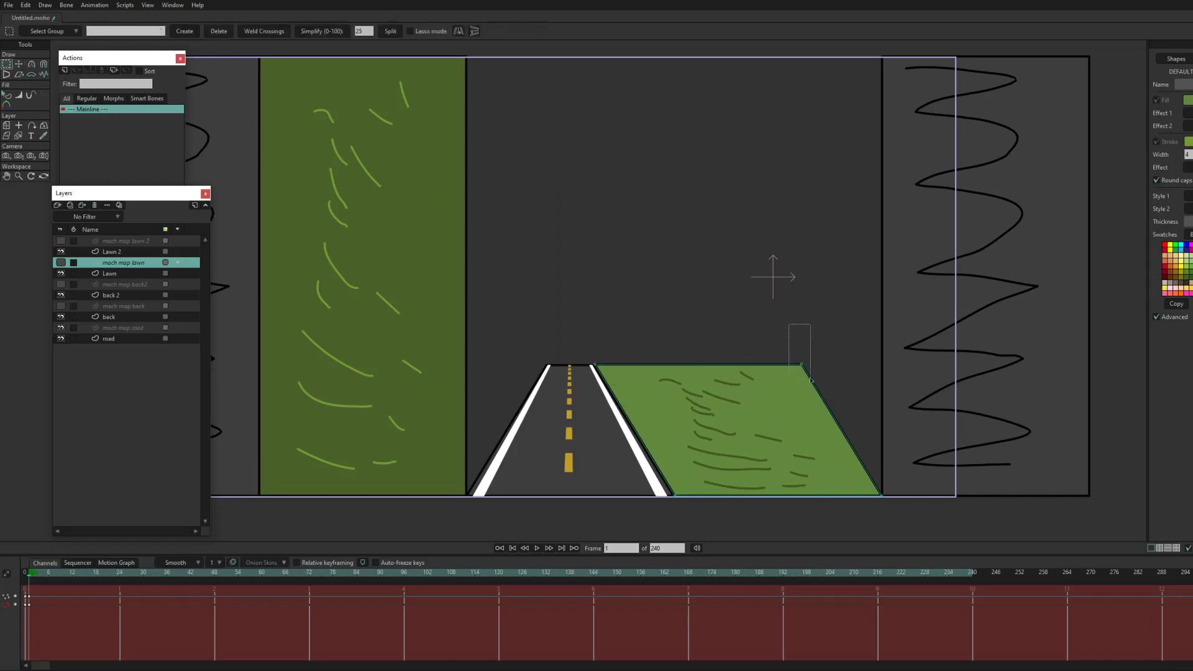
- Reshape the mesh map layers of both lawns and the side backgrounds so their far edges converge toward the end of the road
{"action": "left_click_drag", "start_coordinate": [798, 360], "coordinate": [600, 354]}
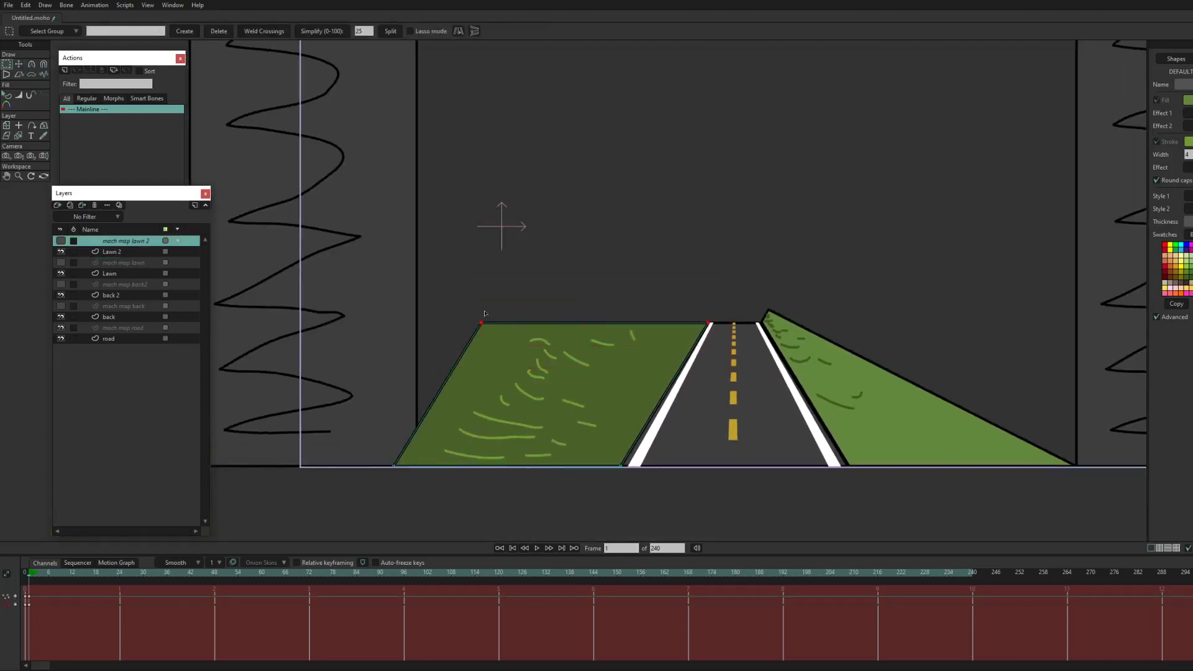
{"action": "left_click_drag", "start_coordinate": [485, 312], "coordinate": [707, 322]}
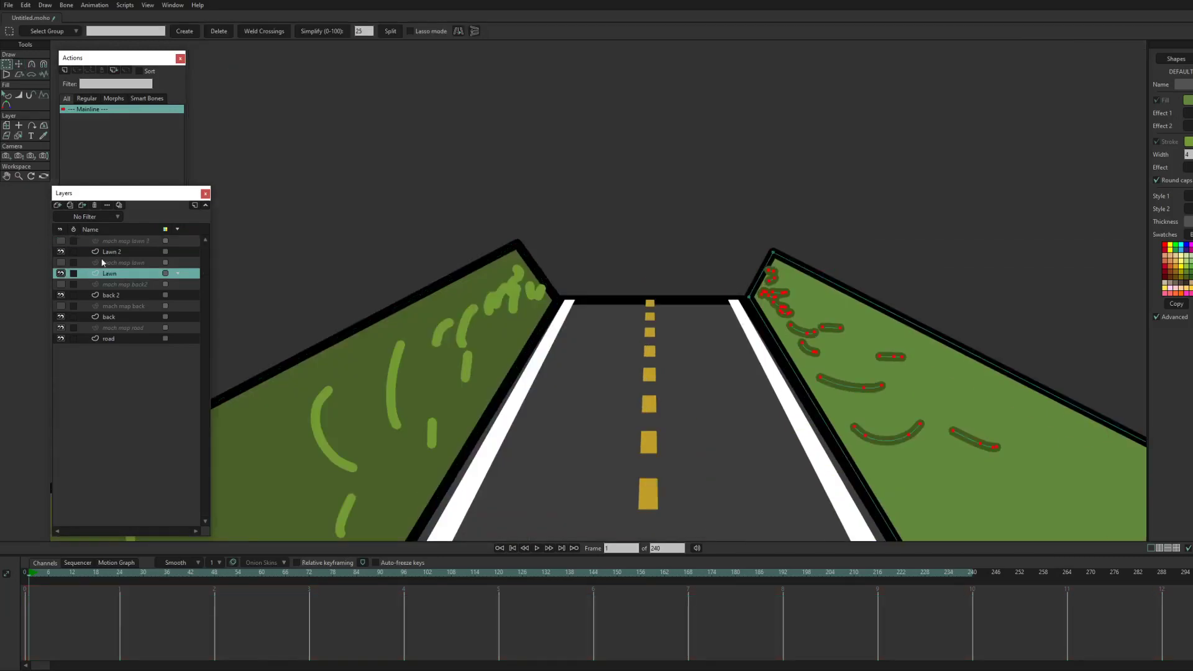
{"action": "left_click", "coordinate": [102, 261]}
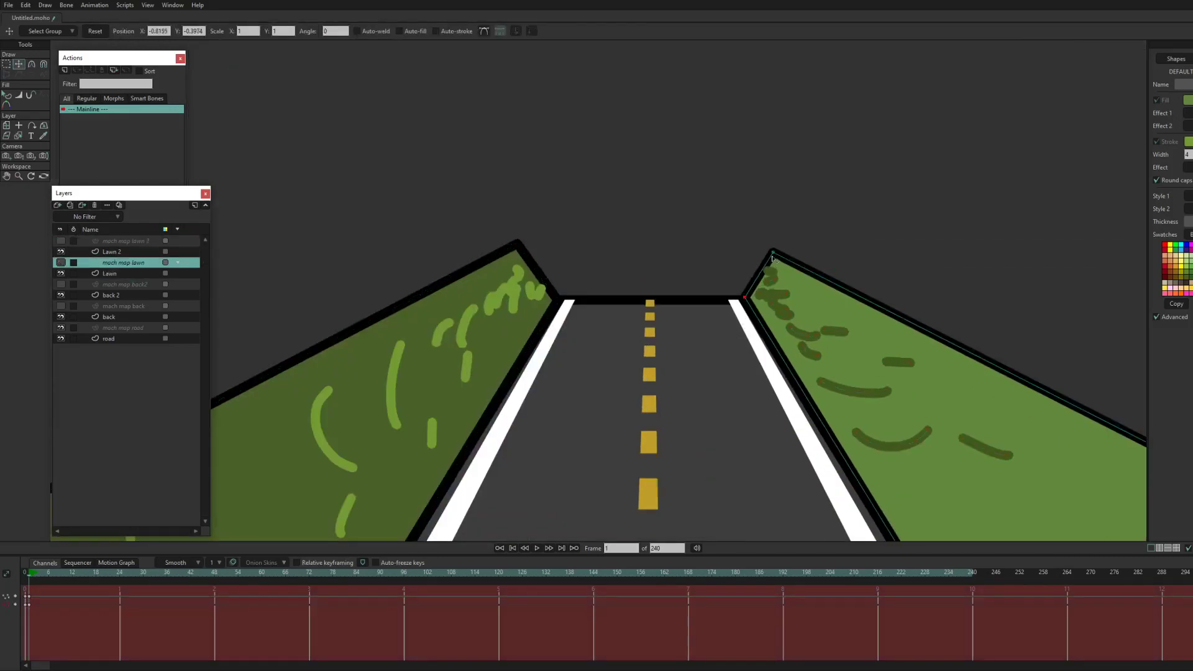
{"action": "left_click", "coordinate": [124, 307]}
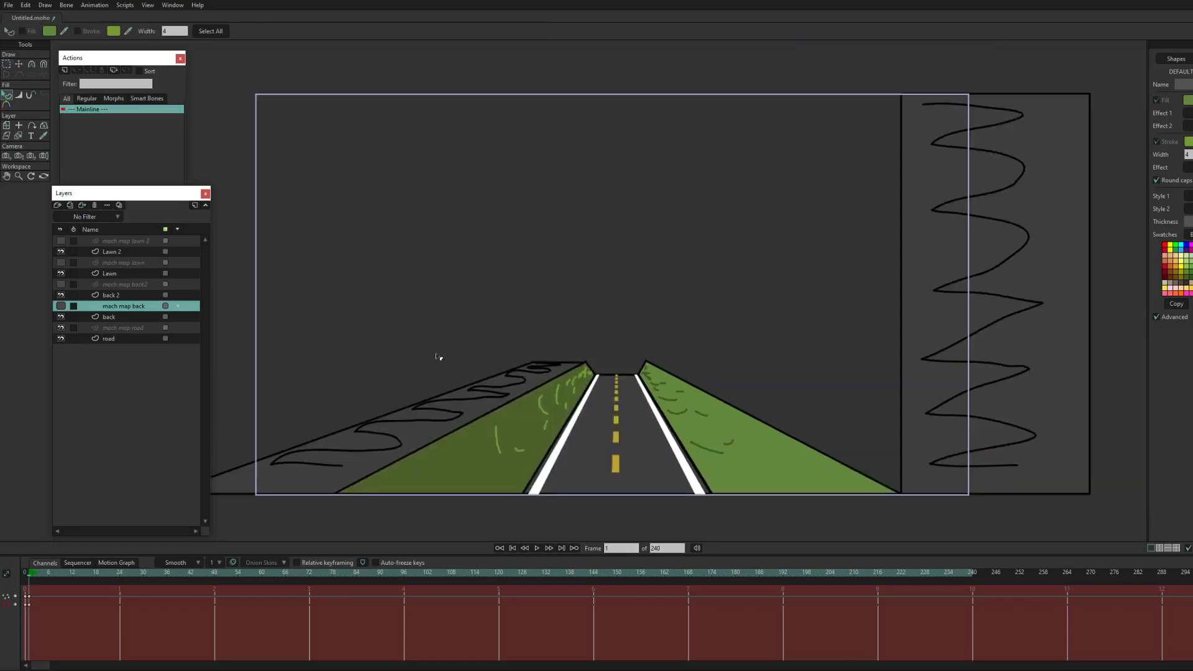
{"action": "left_click", "coordinate": [129, 287]}
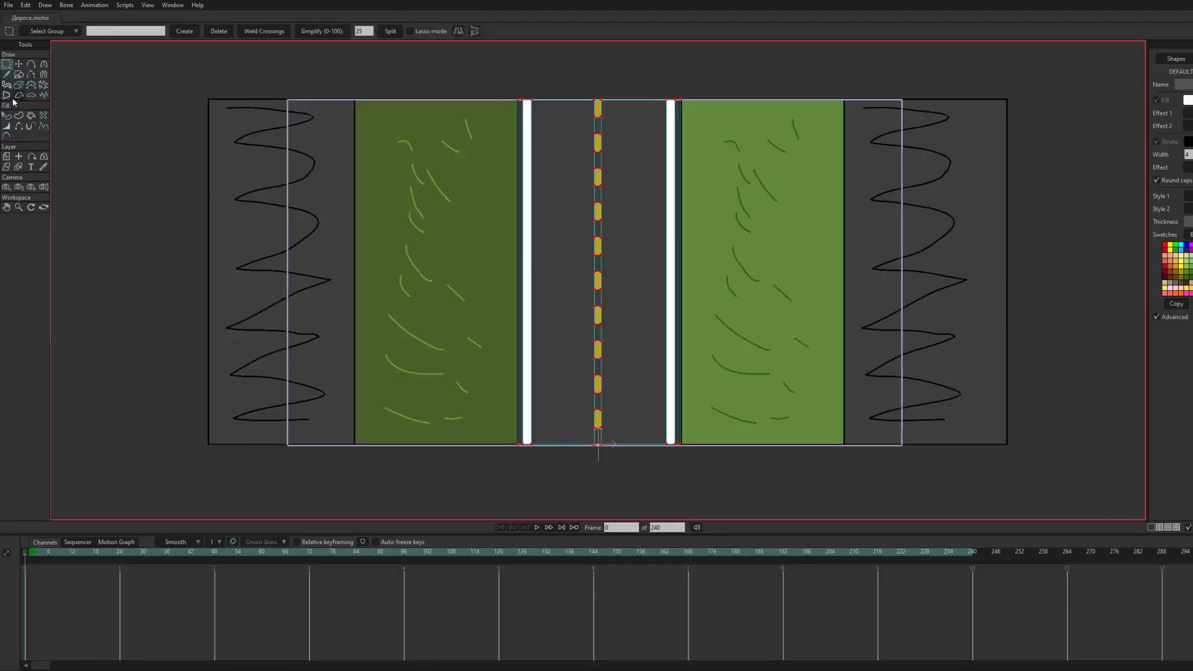
- Distort the flat road in perspective, scale its layer to about 0.1691 and move it to about Y 0.2465 between the lawns
{"action": "mouse_move", "coordinate": [547, 155]}
{"action": "left_mouse_down"}
{"action": "mouse_move", "coordinate": [572, 274]}
{"action": "mouse_move", "coordinate": [634, 363]}
{"action": "mouse_move", "coordinate": [598, 219]}
{"action": "mouse_move", "coordinate": [545, 133]}
{"action": "left_mouse_up"}
{"action": "scroll", "coordinate": [599, 248], "scroll_direction": "down", "scroll_amount": 3}
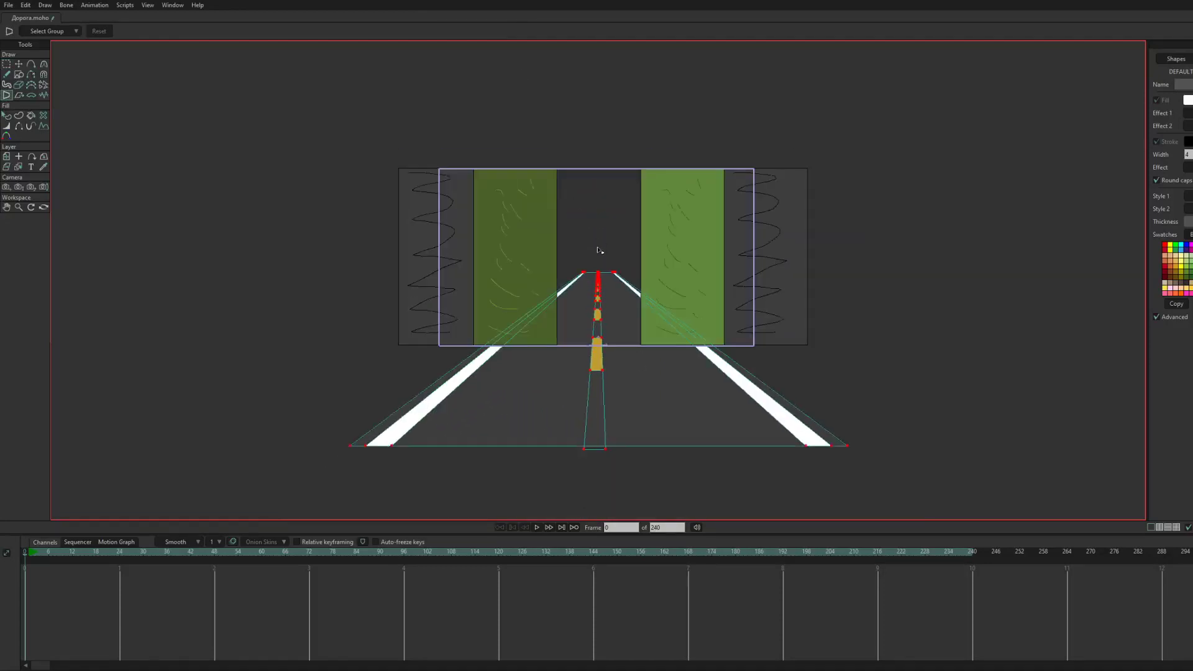
{"action": "key", "text": "m"}
{"action": "left_click_drag", "start_coordinate": [847, 447], "coordinate": [656, 369]}
{"action": "scroll", "coordinate": [612, 327], "scroll_direction": "up", "scroll_amount": 3}
{"action": "left_click_drag", "start_coordinate": [612, 327], "coordinate": [612, 270]}
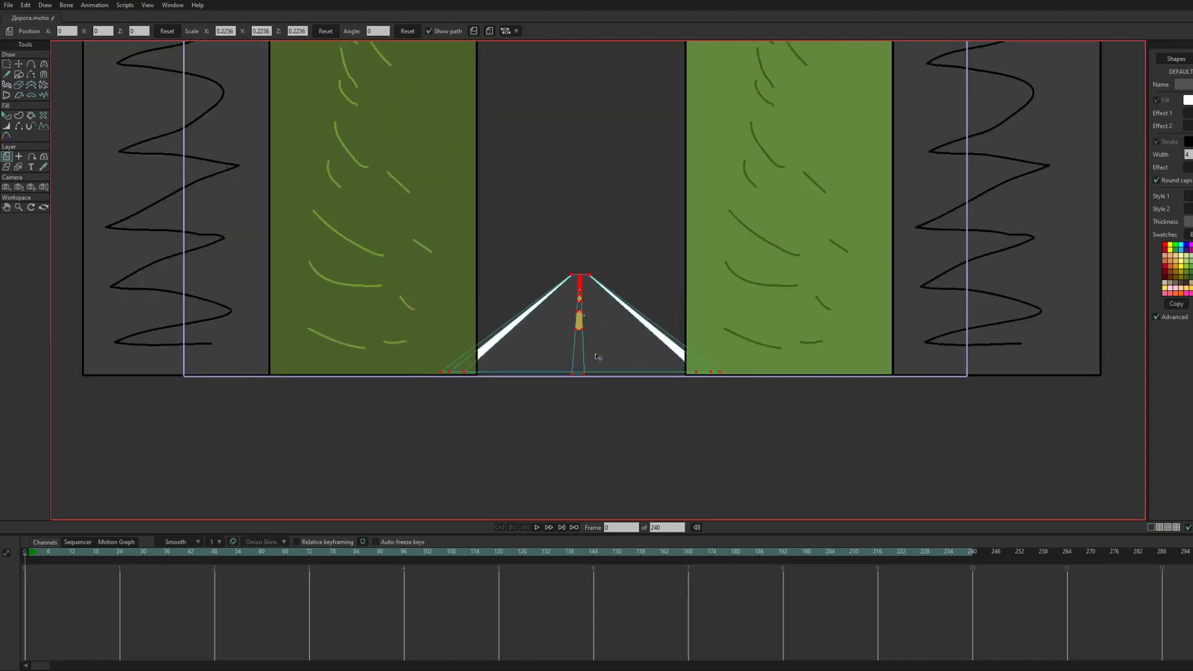
{"action": "scroll", "coordinate": [669, 352], "scroll_direction": "up", "scroll_amount": 2}
{"action": "left_click_drag", "start_coordinate": [756, 398], "coordinate": [689, 370]}
{"action": "left_click_drag", "start_coordinate": [600, 336], "coordinate": [599, 354]}
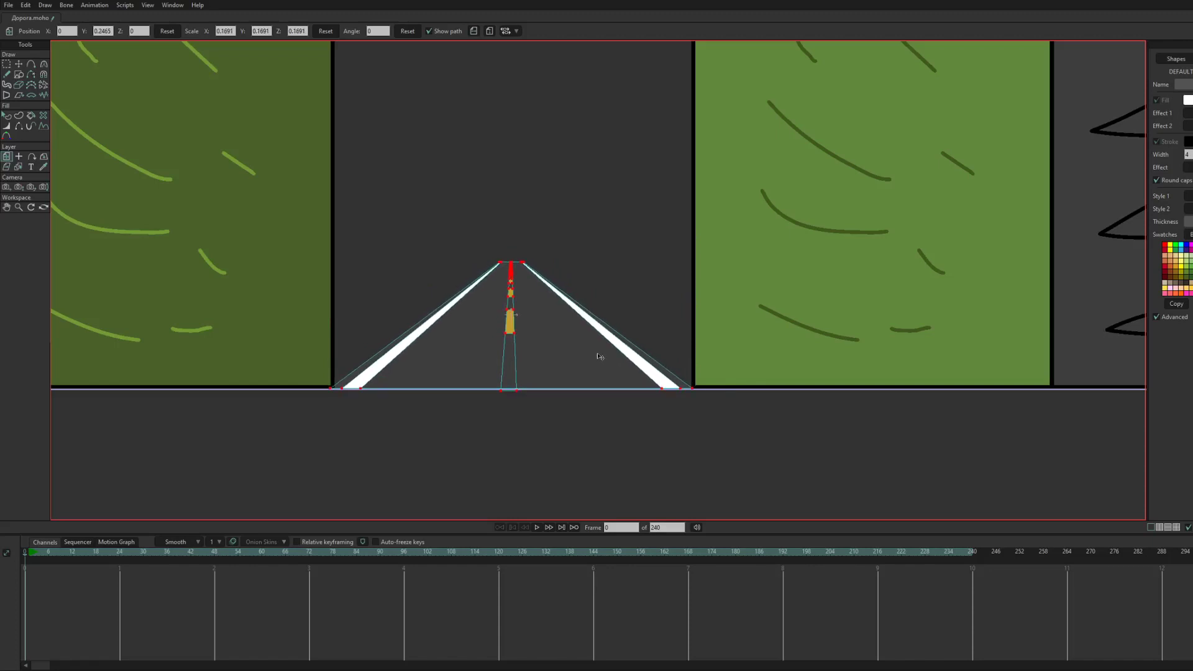
- Try another perspective adjustment on the road's points, and undo and redo the recent edits
{"action": "key", "text": "q"}
{"action": "left_click", "coordinate": [6, 94]}
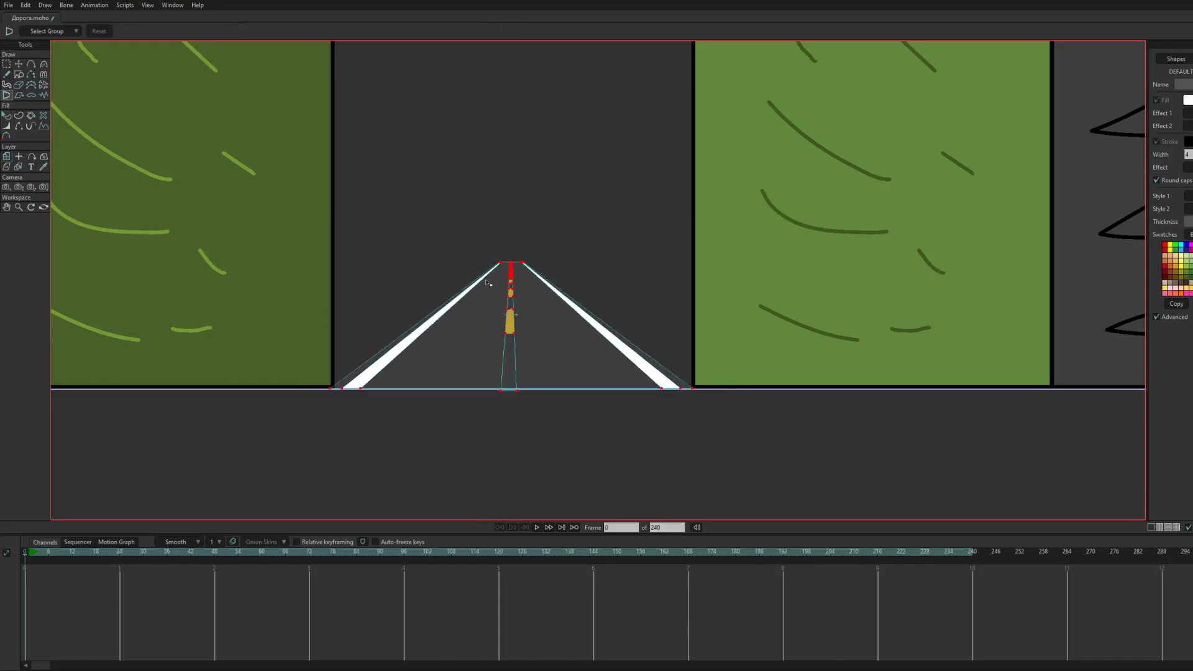
{"action": "key", "text": "ctrl+z"}
{"action": "key", "text": "ctrl+z"}
{"action": "key", "text": "ctrl+z"}
{"action": "key", "text": "ctrl+z"}
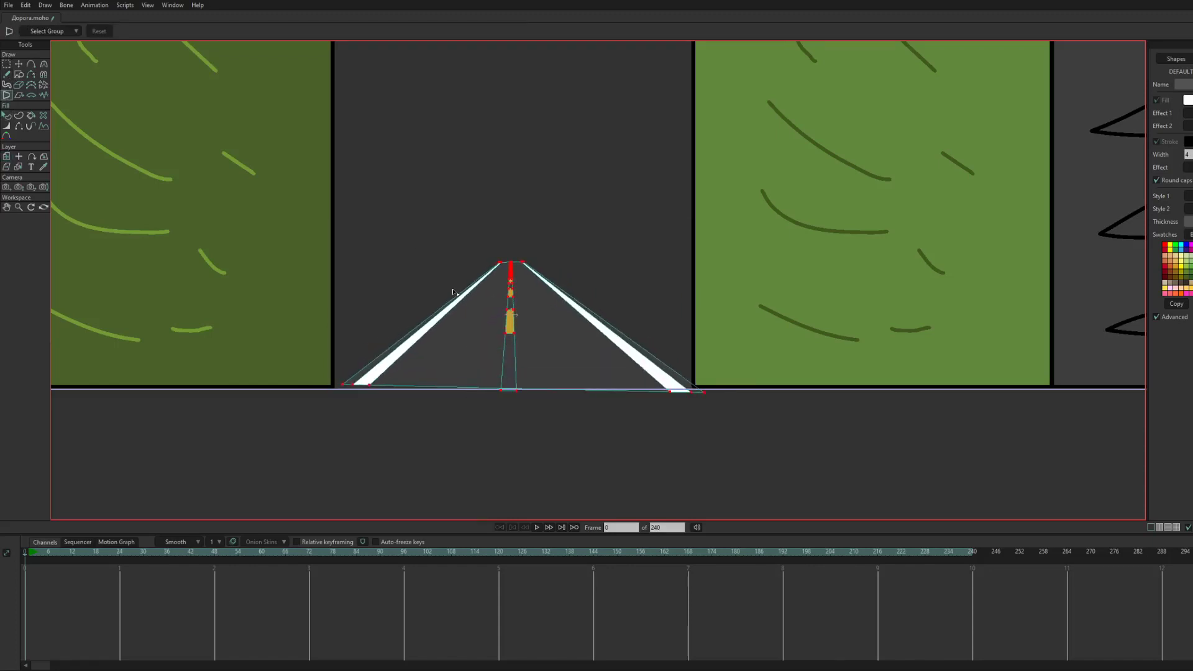
{"action": "scroll", "coordinate": [484, 306], "scroll_direction": "down", "scroll_amount": 5}
{"action": "key", "text": "ctrl+z"}
{"action": "key", "text": "ctrl+z"}
{"action": "key", "text": "ctrl+shift+z"}
{"action": "key", "text": "ctrl+shift+z"}
{"action": "key", "text": "ctrl+shift+z"}
{"action": "key", "text": "ctrl+z"}
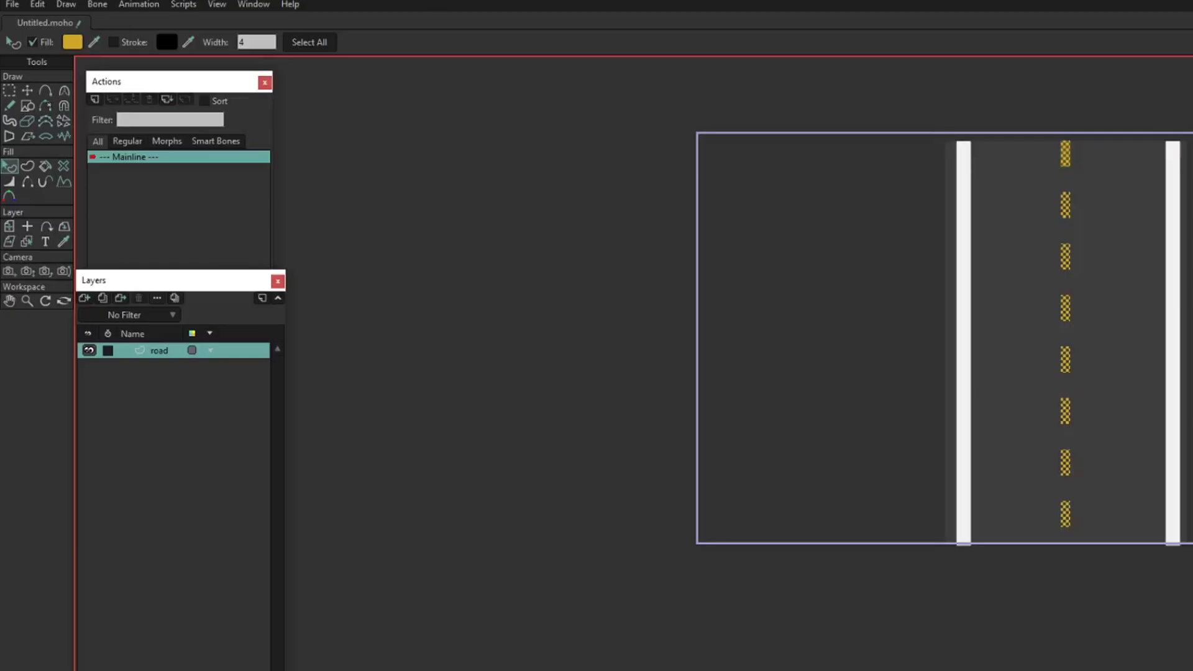
- Duplicate the road layer, name the copy "mesh map" and widen the layer list
{"action": "left_click", "coordinate": [1098, 340]}
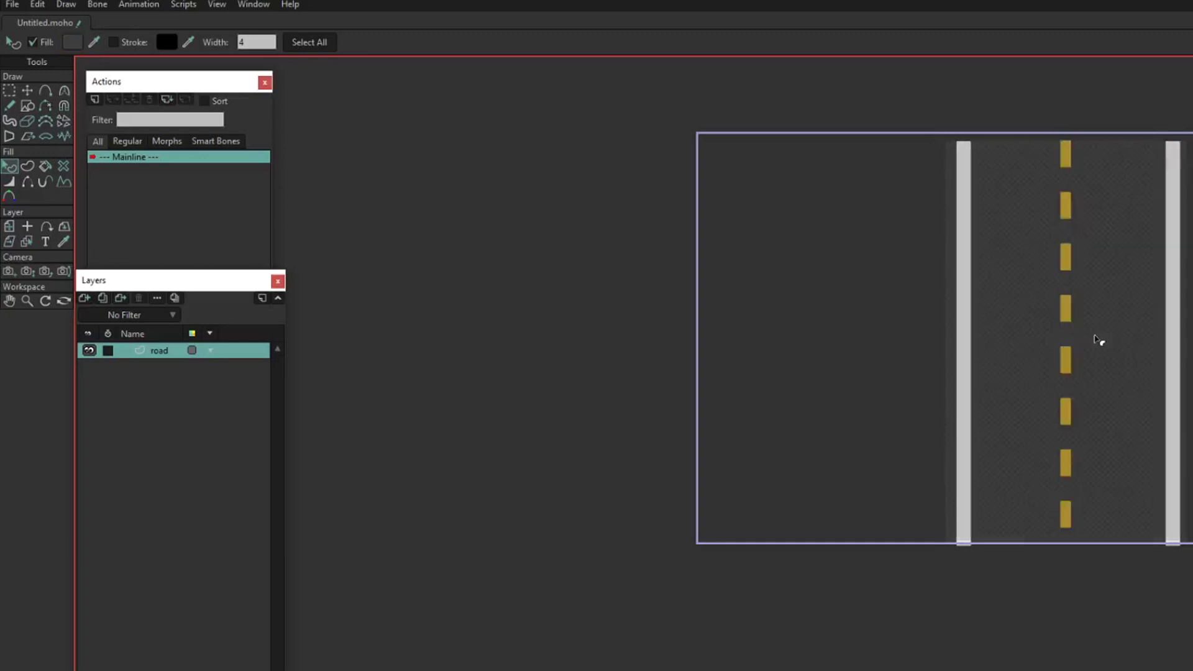
{"action": "key", "text": "ctrl+d"}
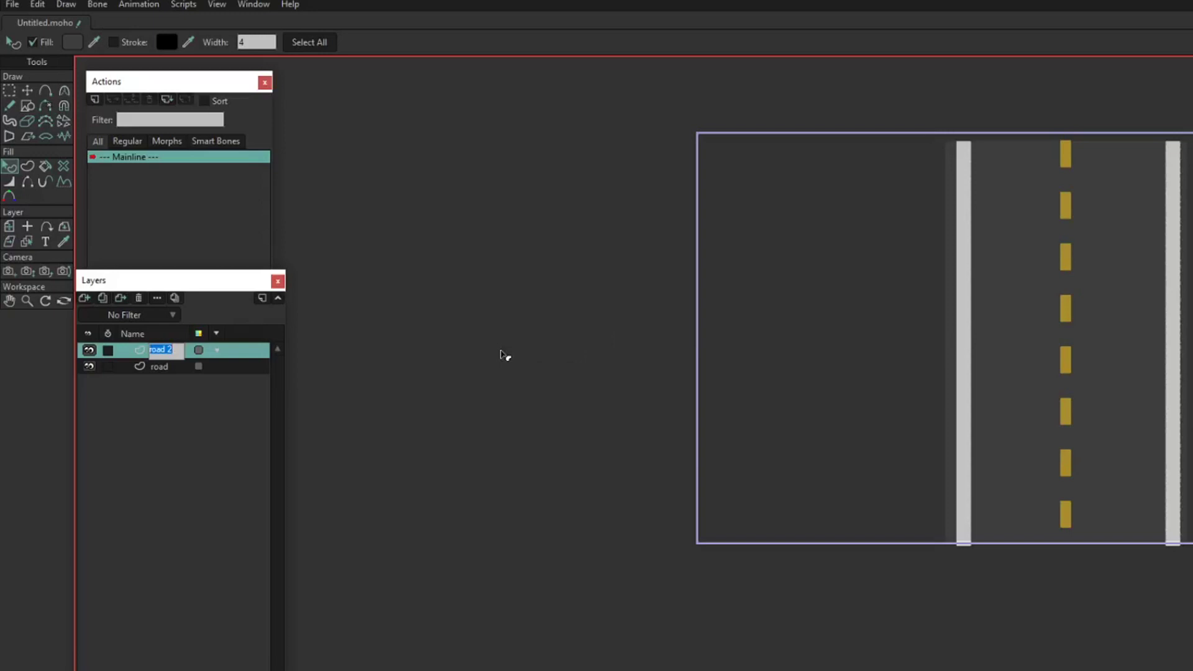
{"action": "type", "text": "mesh map"}
{"action": "key", "text": "Return"}
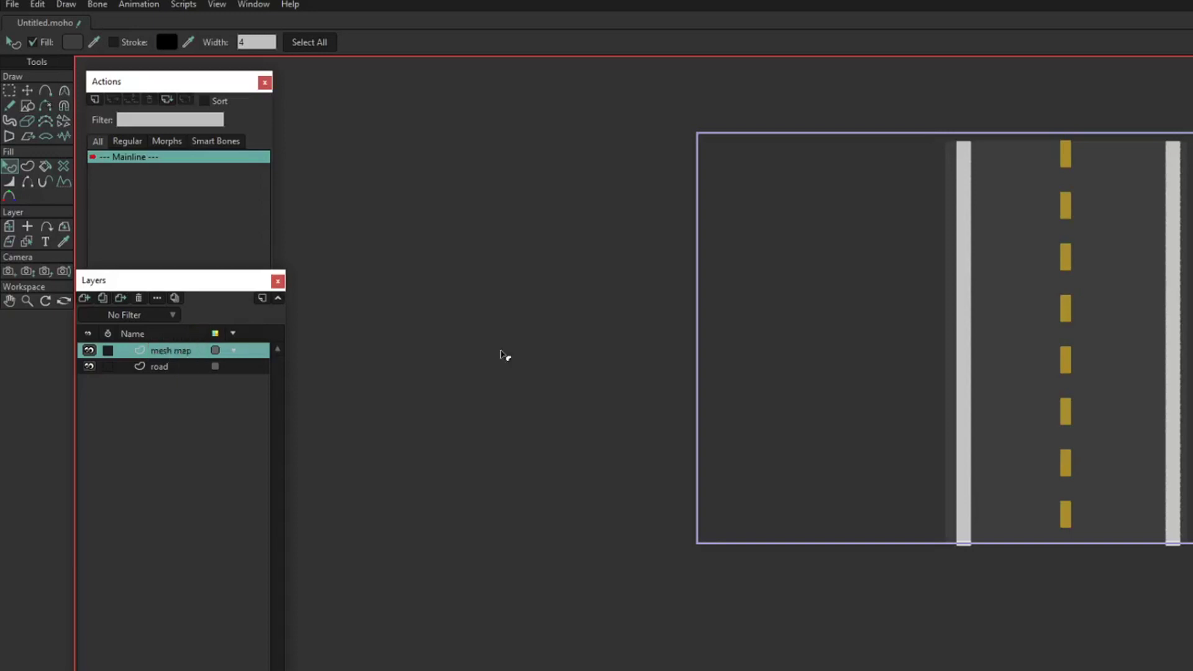
{"action": "left_click_drag", "start_coordinate": [292, 398], "coordinate": [316, 398]}
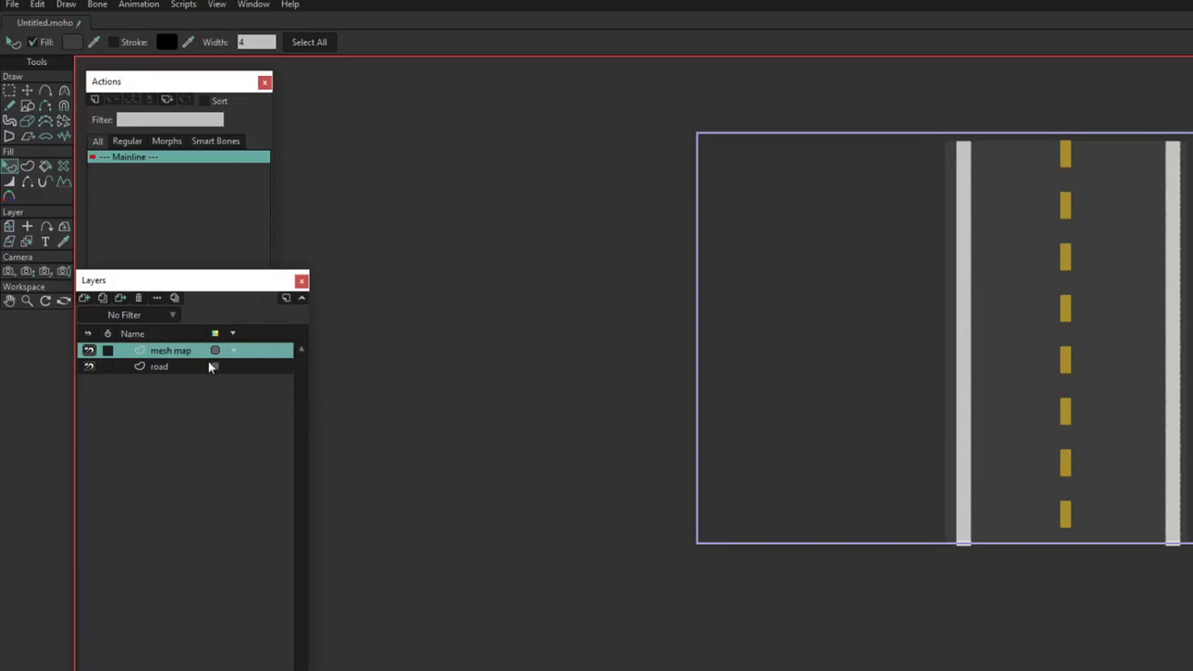
- Set the mesh map layer not to render in its layer settings
{"action": "double_click", "coordinate": [180, 351]}
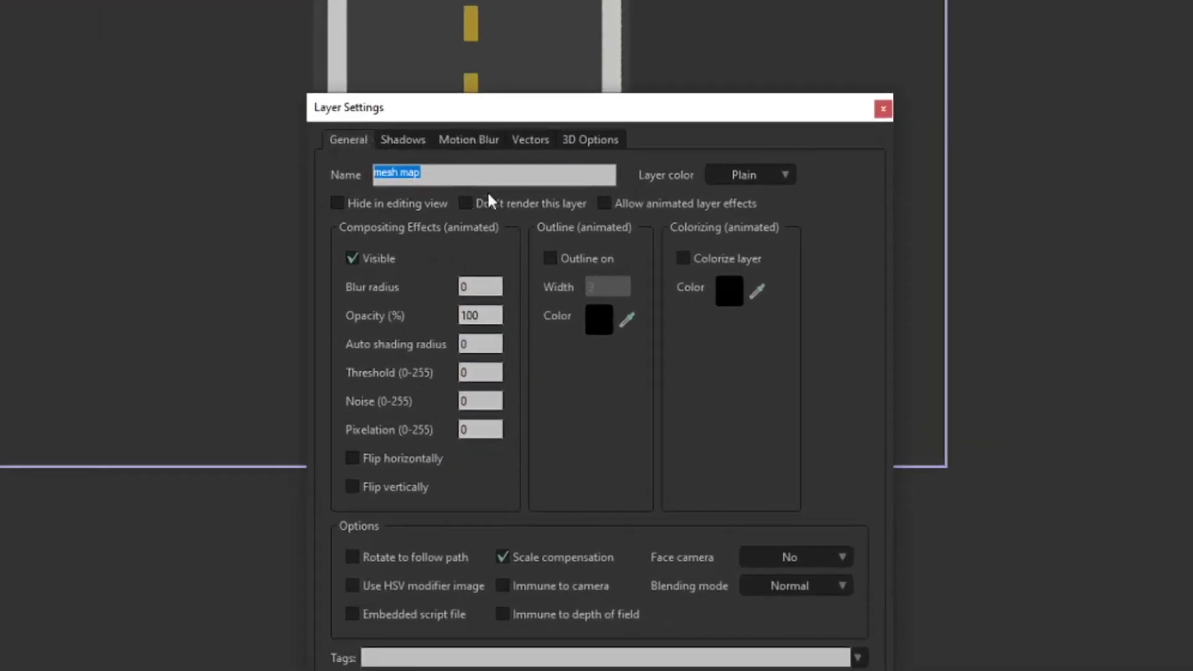
{"action": "left_click", "coordinate": [340, 204]}
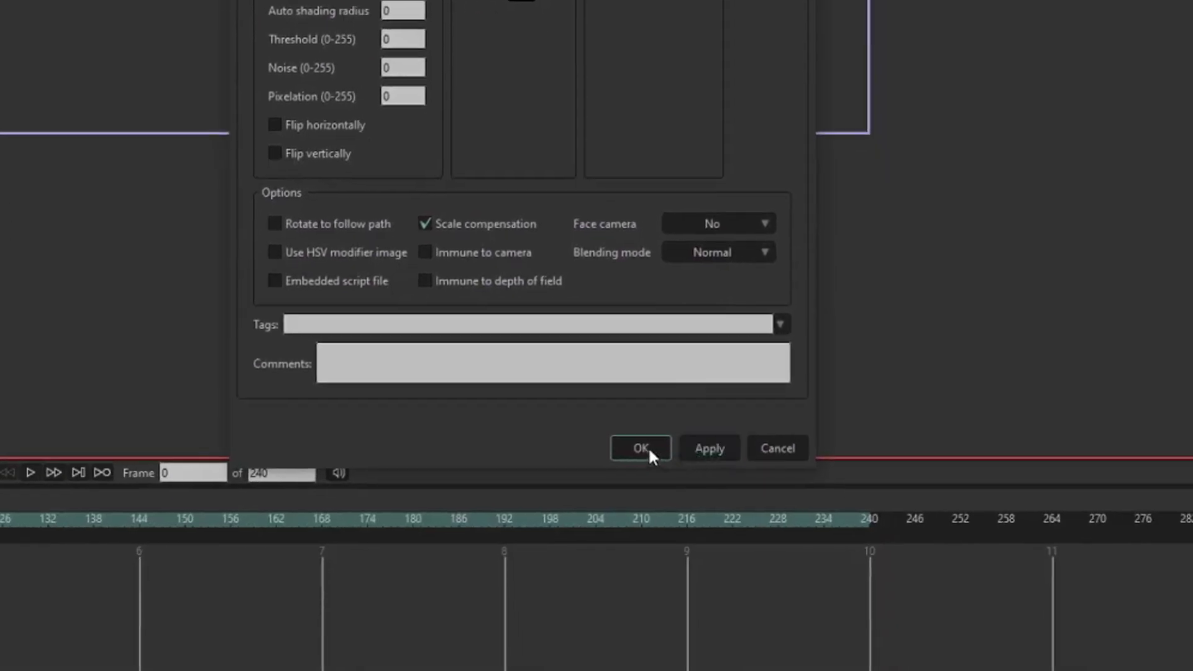
{"action": "left_click", "coordinate": [648, 448]}
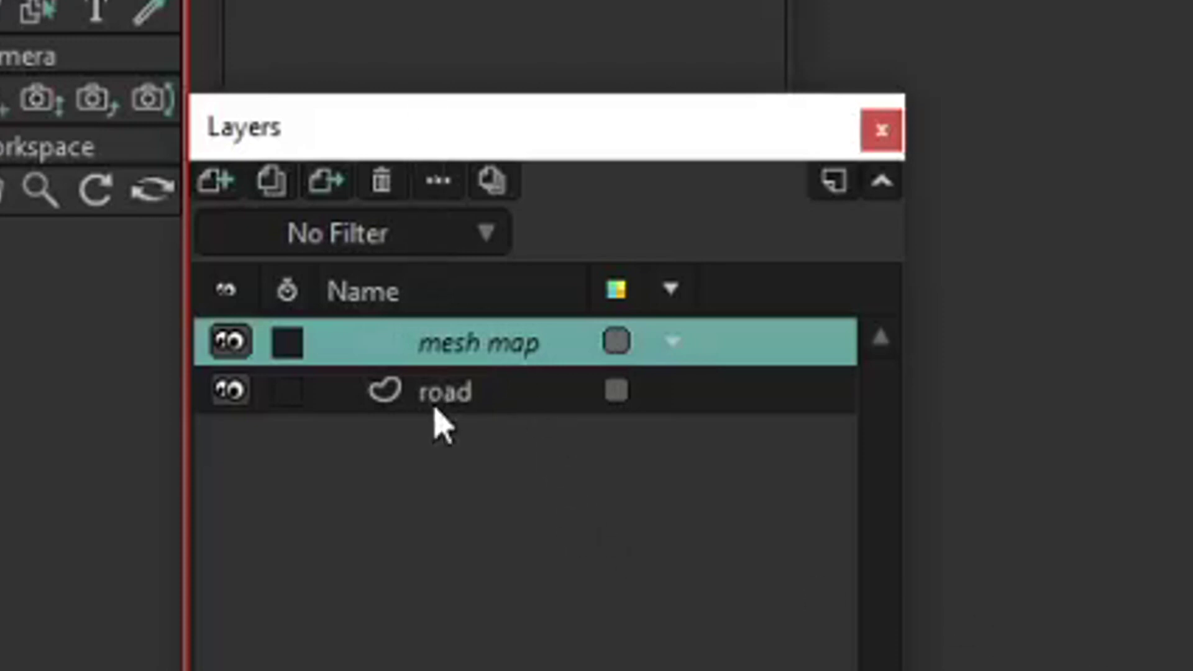
- Assign the mesh map layer as the road layer's smart warp layer in its vector settings
{"action": "left_click", "coordinate": [447, 392]}
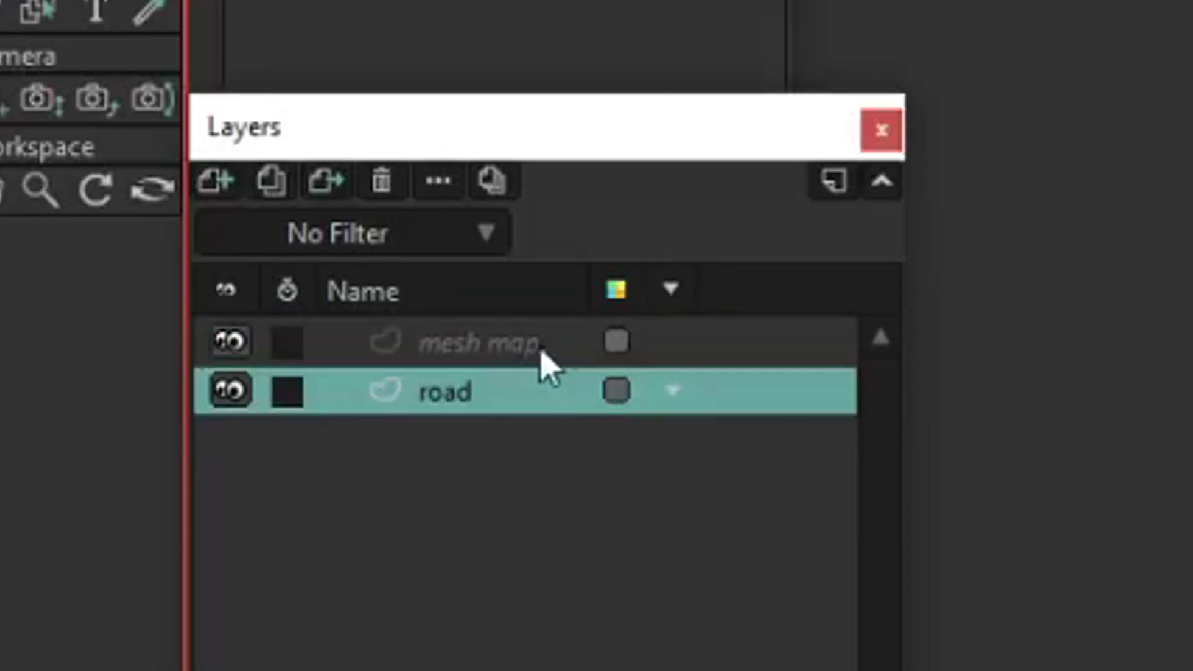
{"action": "left_click", "coordinate": [488, 358]}
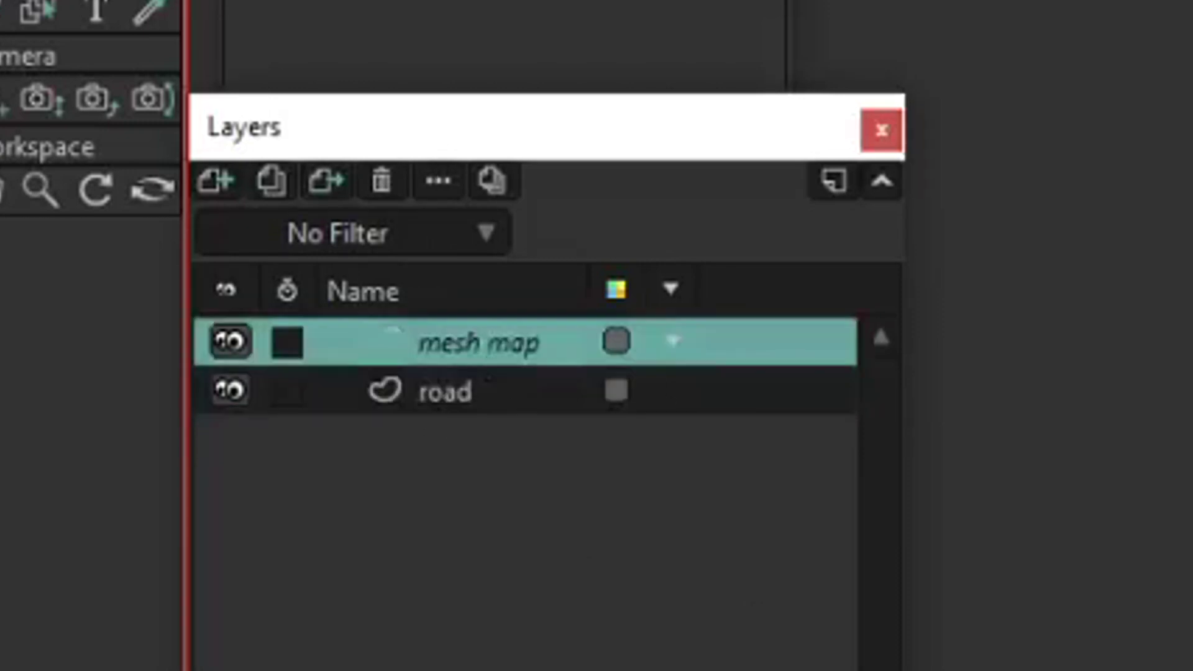
{"action": "left_click", "coordinate": [428, 398]}
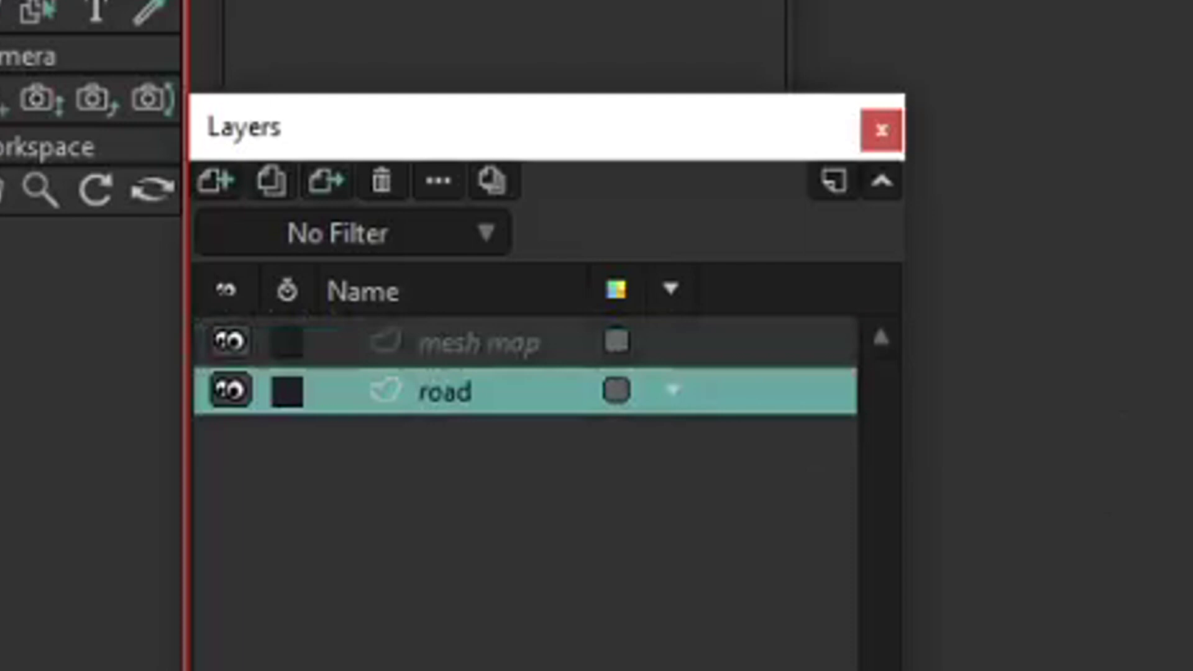
{"action": "double_click", "coordinate": [429, 392]}
{"action": "left_click", "coordinate": [594, 324]}
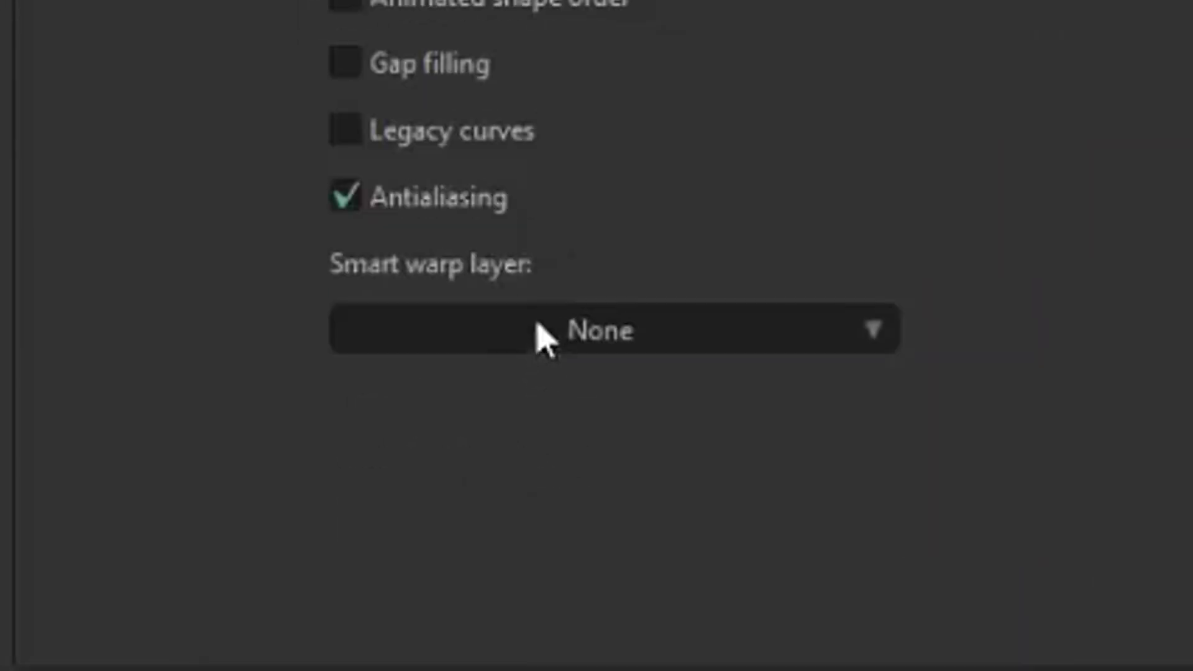
{"action": "left_click", "coordinate": [539, 332]}
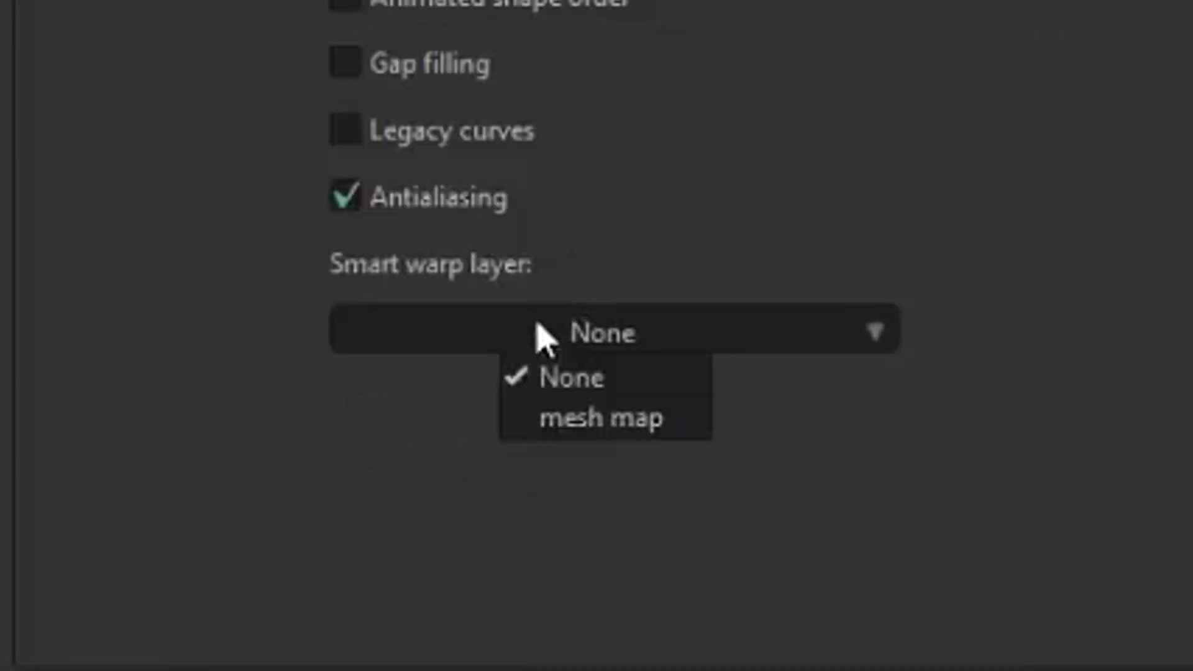
{"action": "left_click", "coordinate": [570, 417]}
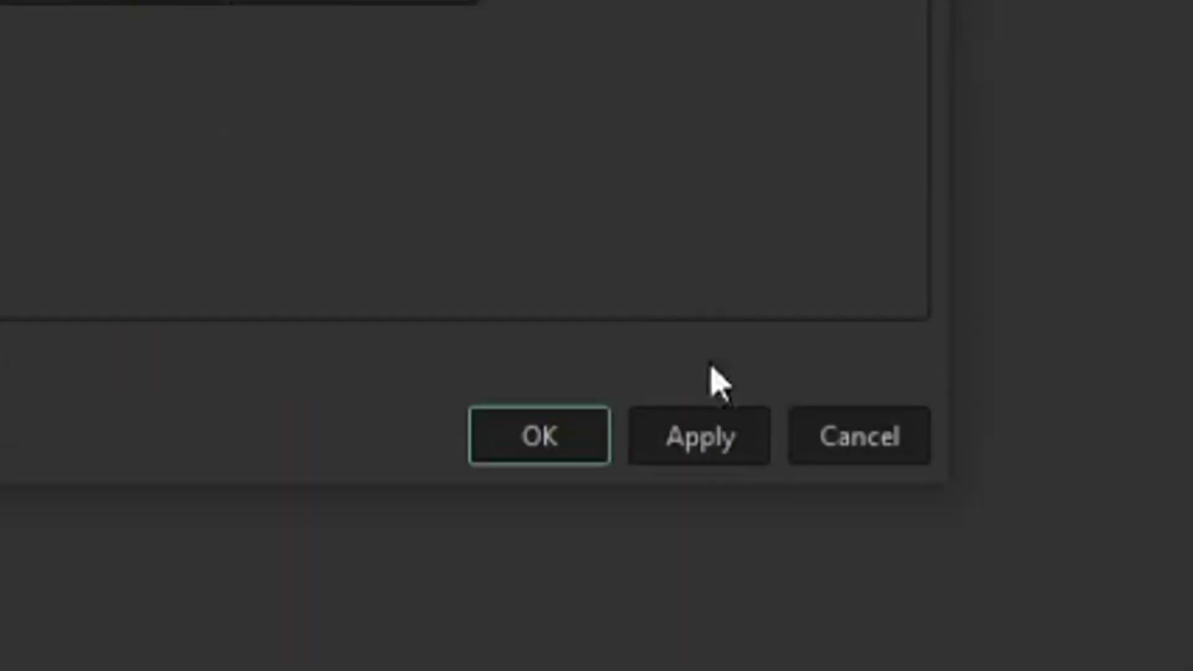
{"action": "left_click", "coordinate": [540, 435]}
- Reshape the mesh map layer's corner points so the road narrows into perspective with a flatter, more distant shape
{"action": "left_click_drag", "start_coordinate": [734, 427], "coordinate": [1102, 510]}
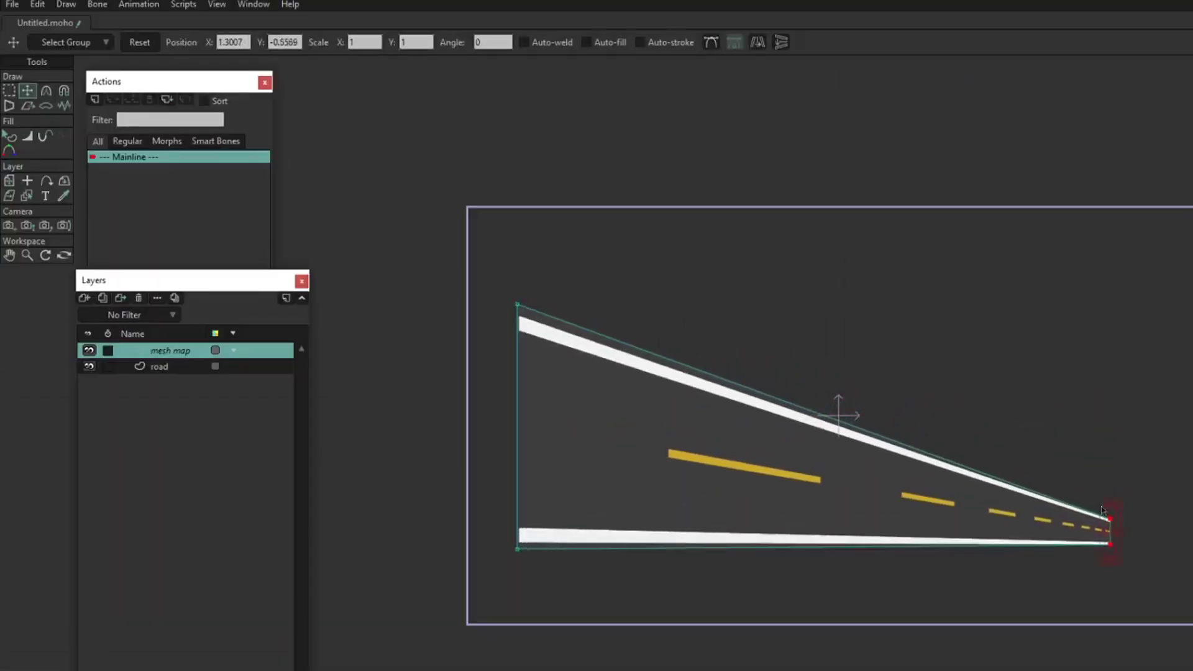
{"action": "left_click_drag", "start_coordinate": [517, 304], "coordinate": [521, 525]}
{"action": "left_click_drag", "start_coordinate": [1110, 517], "coordinate": [1093, 528]}
{"action": "left_click_drag", "start_coordinate": [490, 524], "coordinate": [1160, 552]}
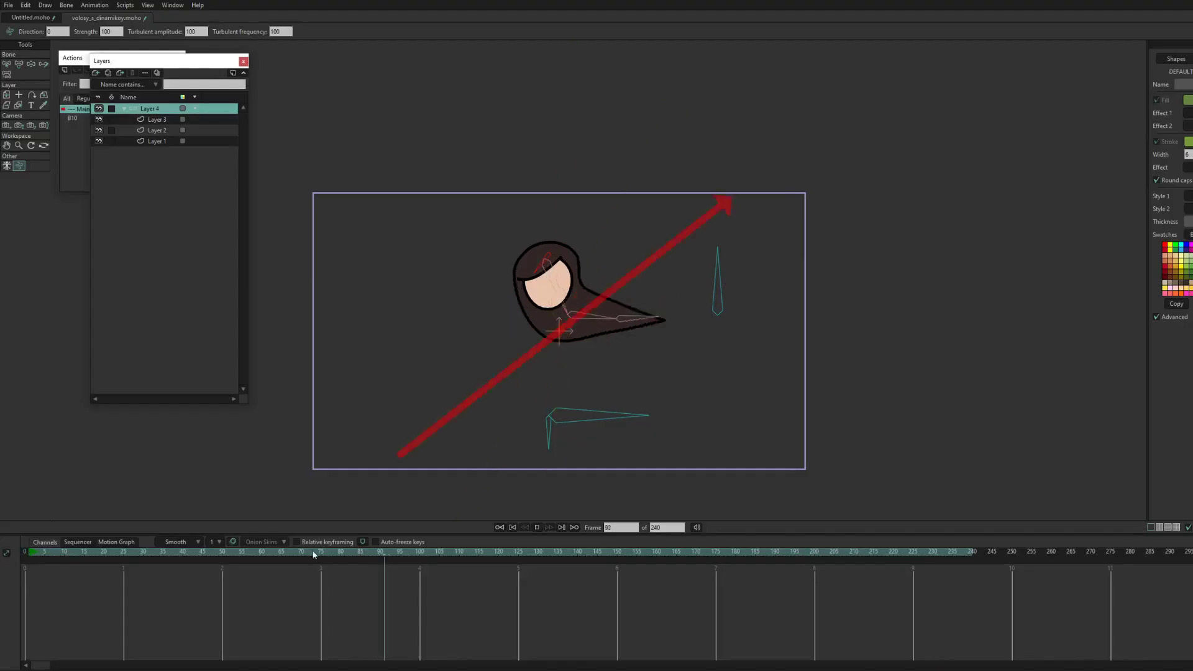
- Replay the wind-blown hair animation from its first frame
{"action": "left_click", "coordinate": [28, 549]}
{"action": "key", "text": "space"}
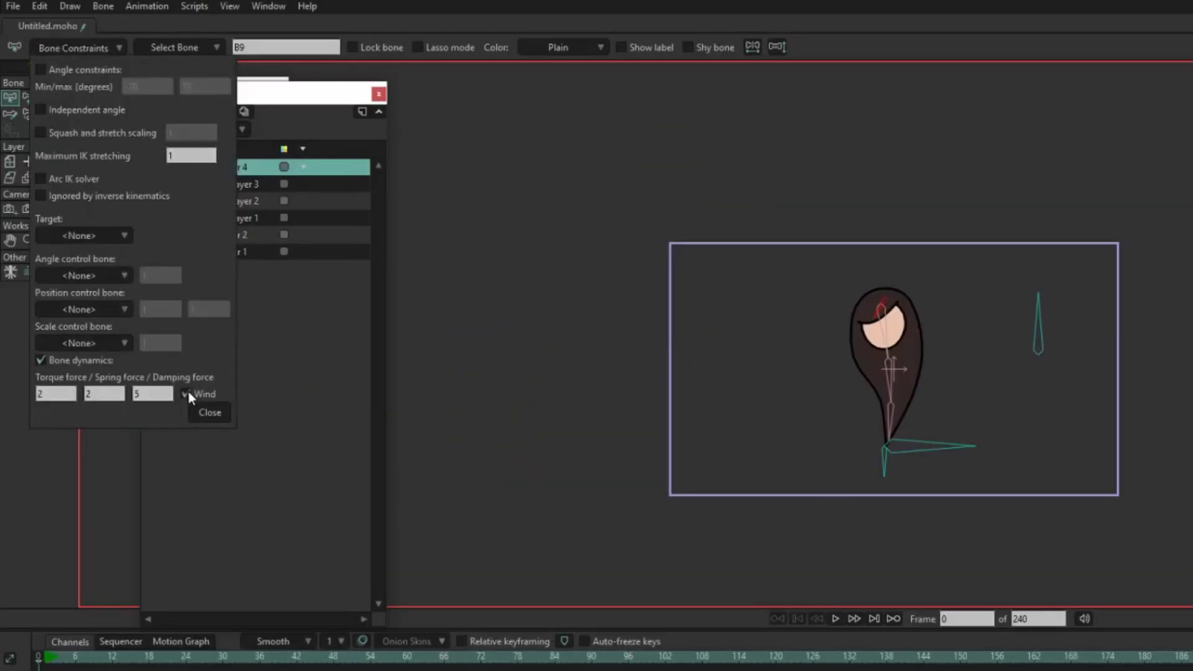
- Toggle bone dynamics off and back on for a hair bone, and review the dynamics and wind constraints of the other hair bones
{"action": "left_click", "coordinate": [84, 362]}
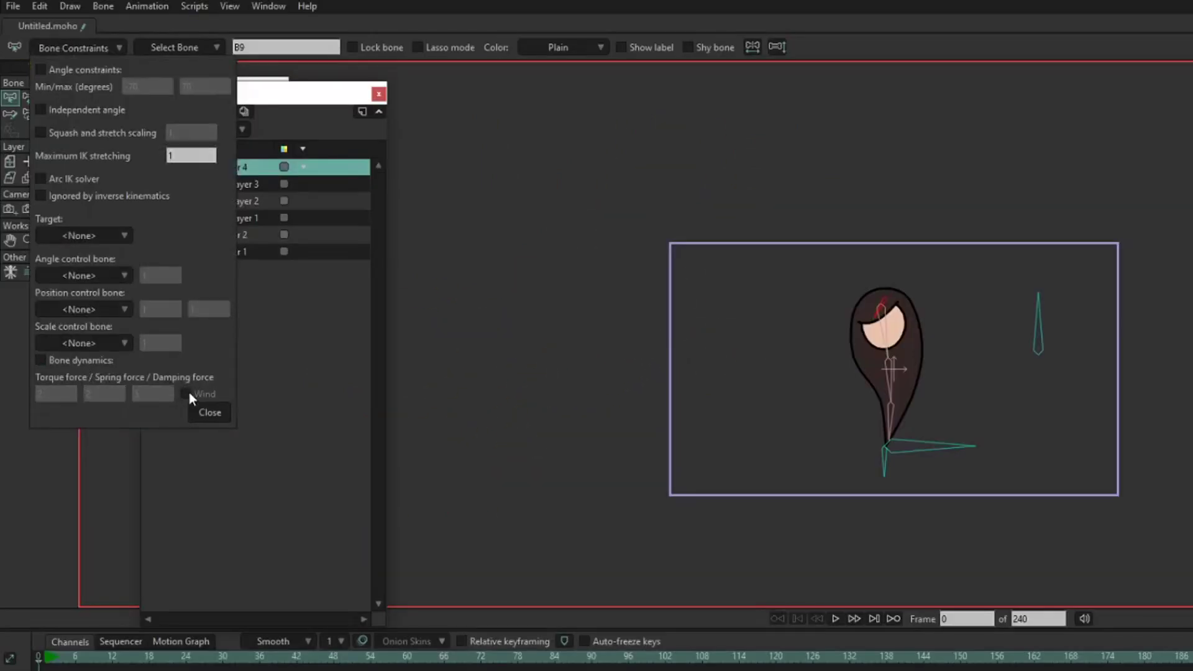
{"action": "key", "text": "ctrl+z"}
{"action": "left_click", "coordinate": [890, 335]}
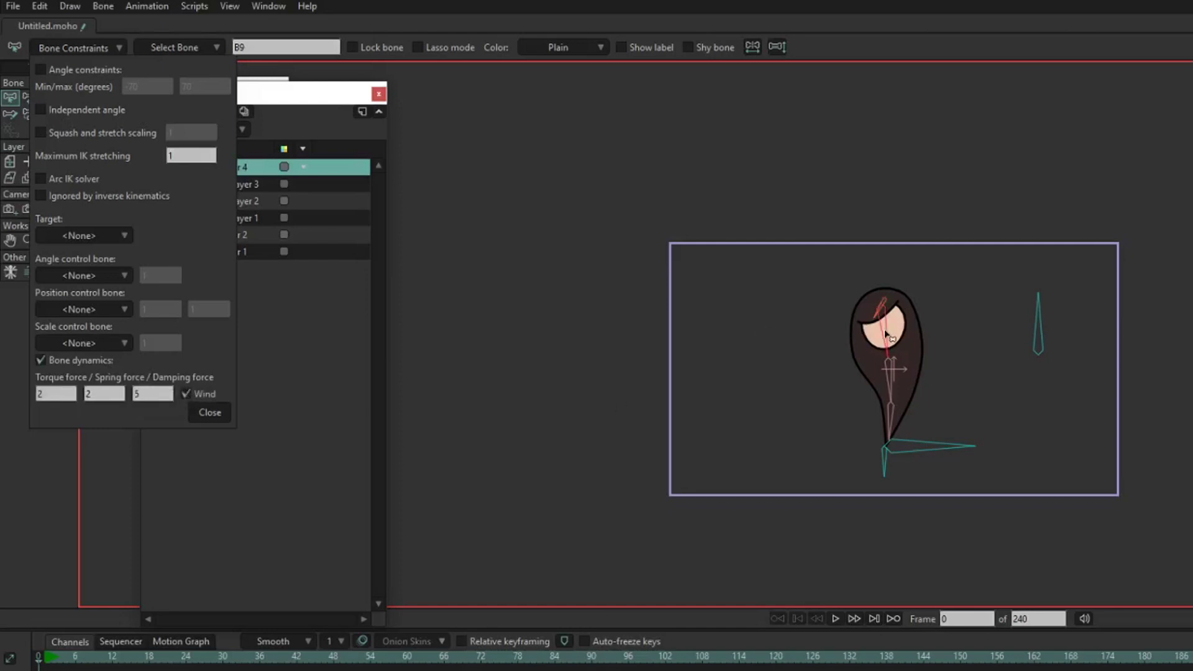
{"action": "left_click", "coordinate": [832, 396]}
{"action": "left_click", "coordinate": [895, 423]}
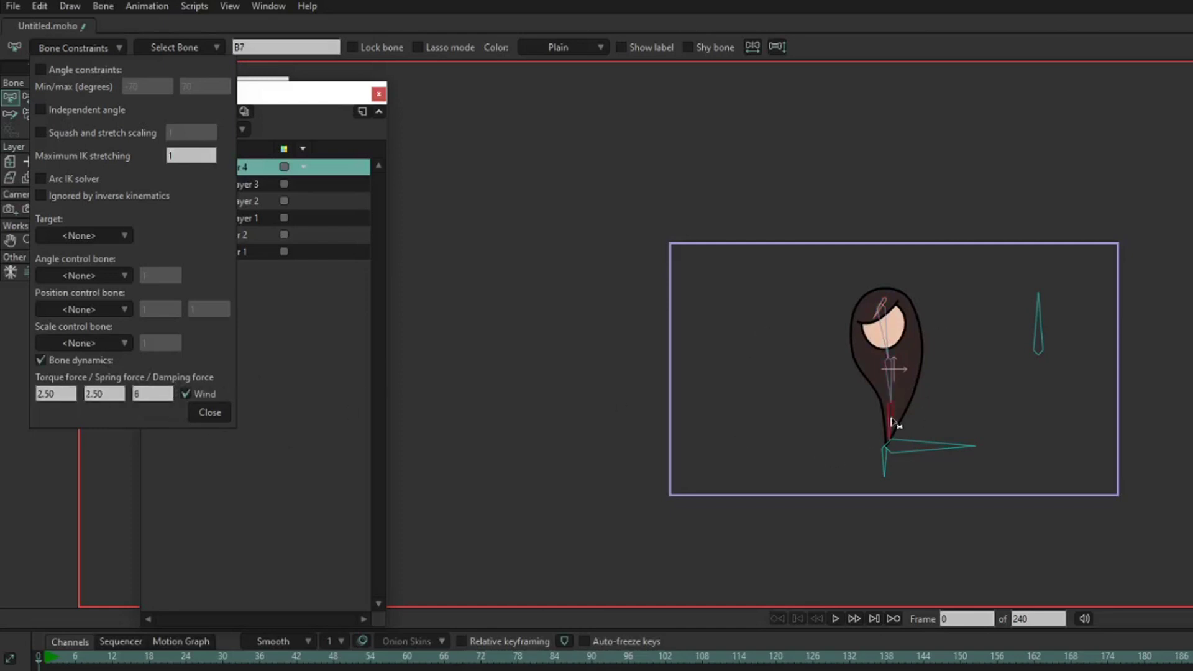
{"action": "left_click", "coordinate": [205, 412]}
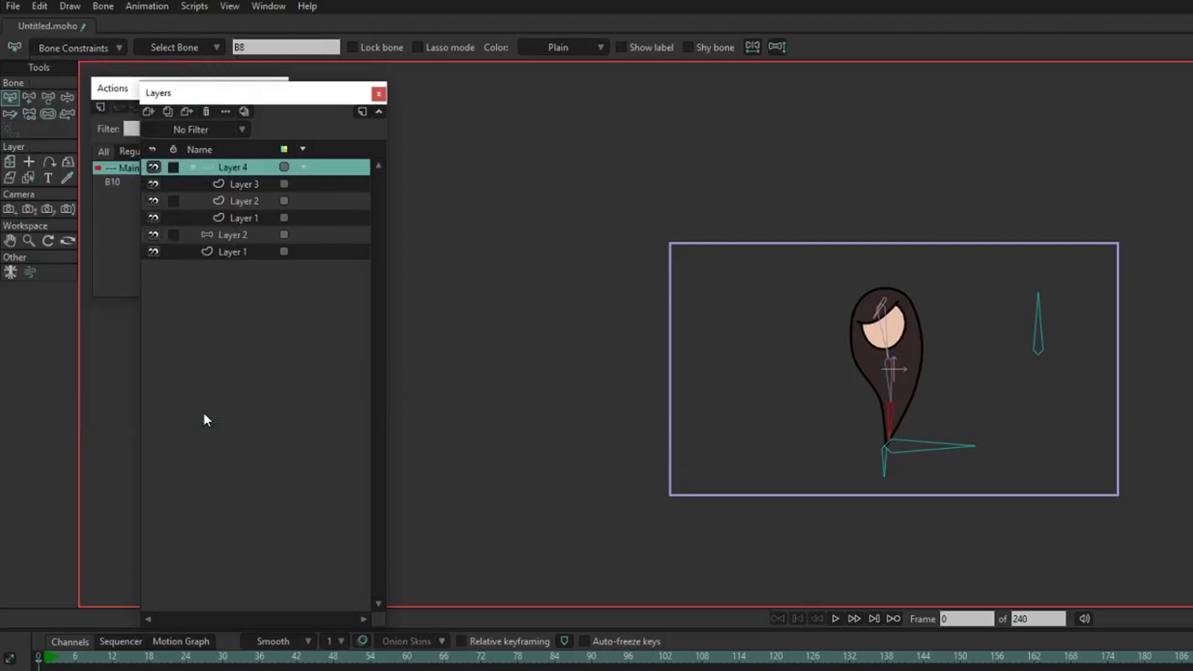
- Activate the Wind tool on the hair rig, play the animation and return to frame 1
{"action": "left_click", "coordinate": [29, 272]}
{"action": "key", "text": "space"}
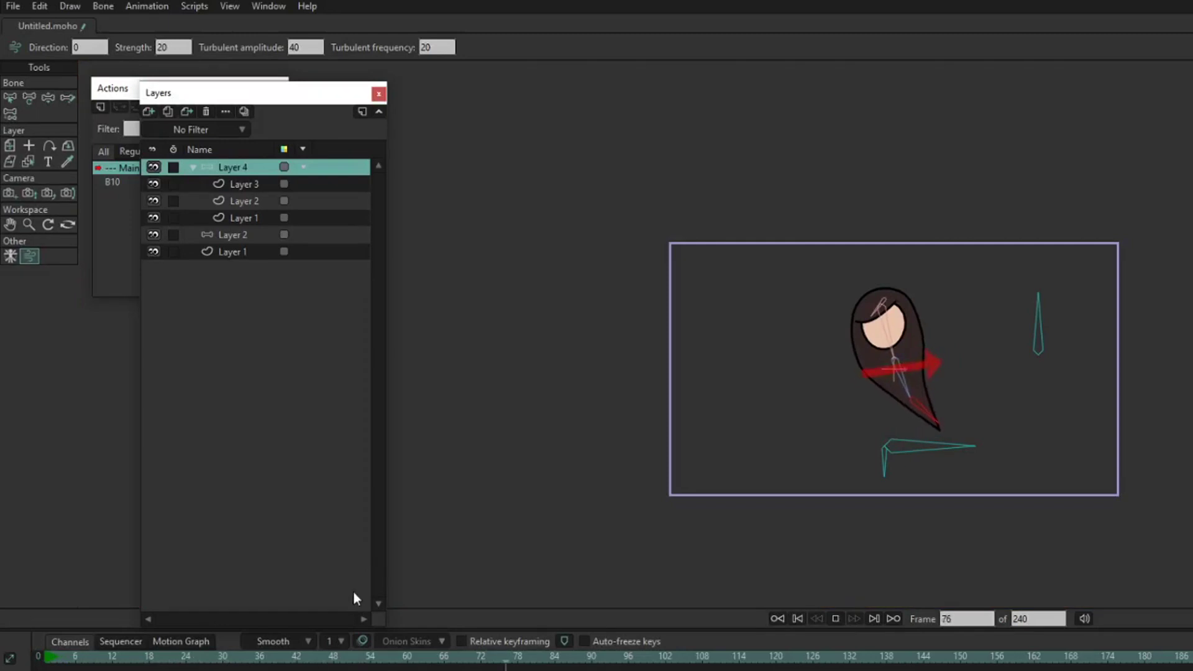
{"action": "left_click", "coordinate": [45, 657]}
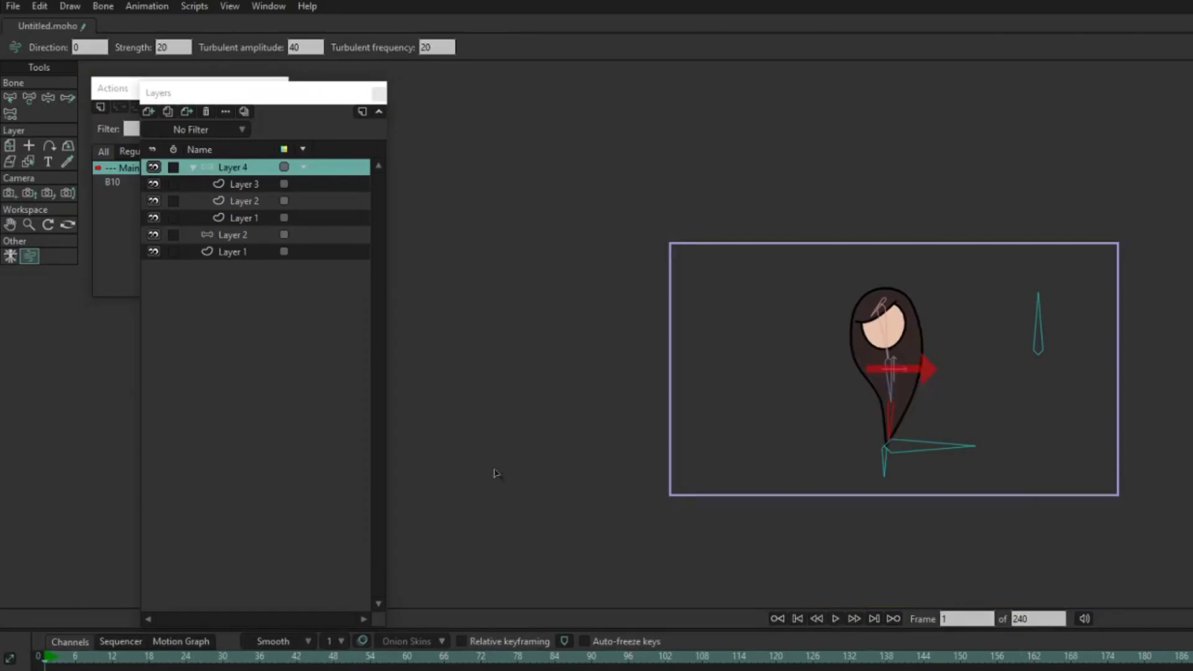
- Set the wind direction to 90, play the hair animation and return to frame 1
{"action": "left_click", "coordinate": [85, 45]}
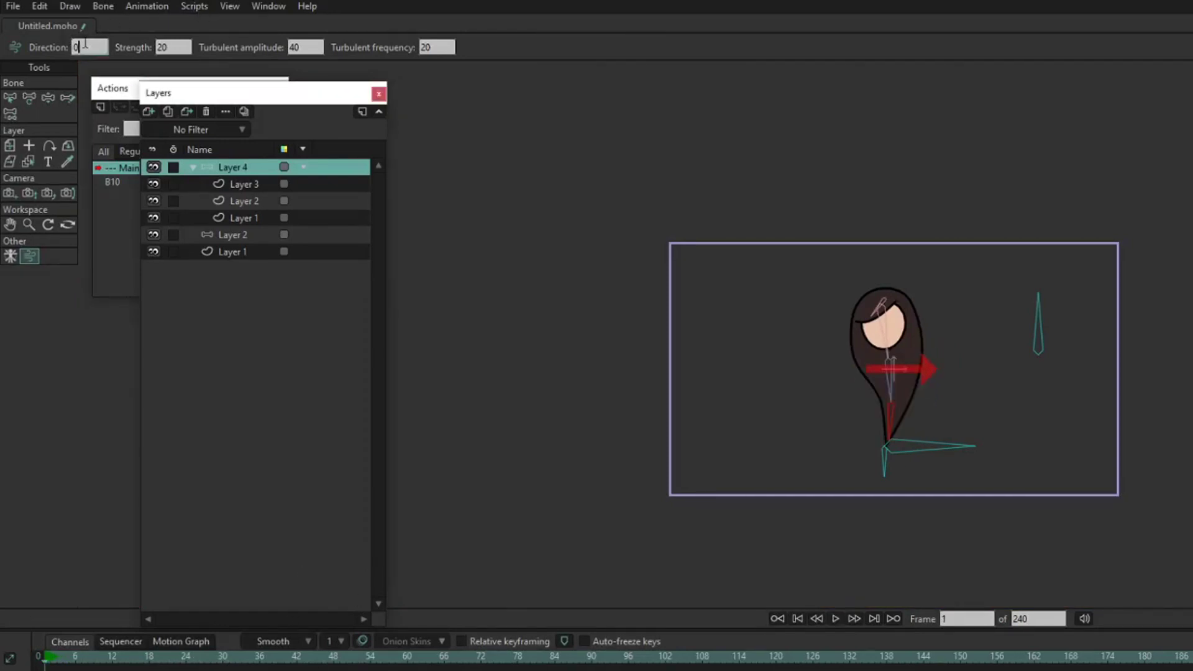
{"action": "type", "text": "90"}
{"action": "key", "text": "Return"}
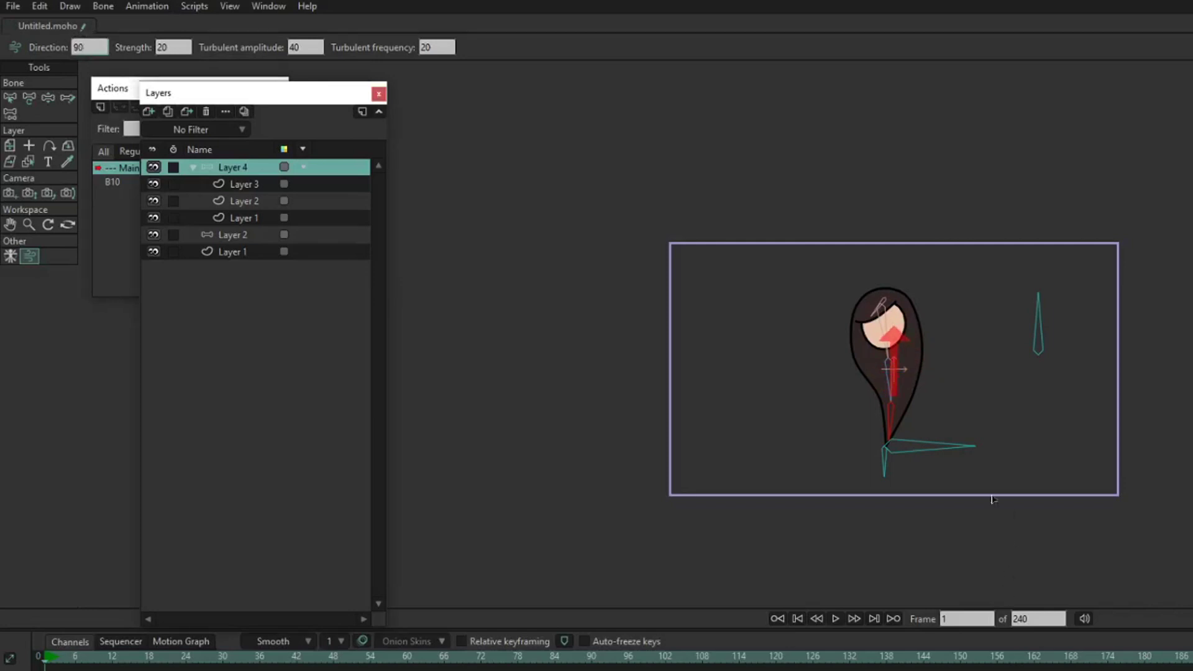
{"action": "key", "text": "space"}
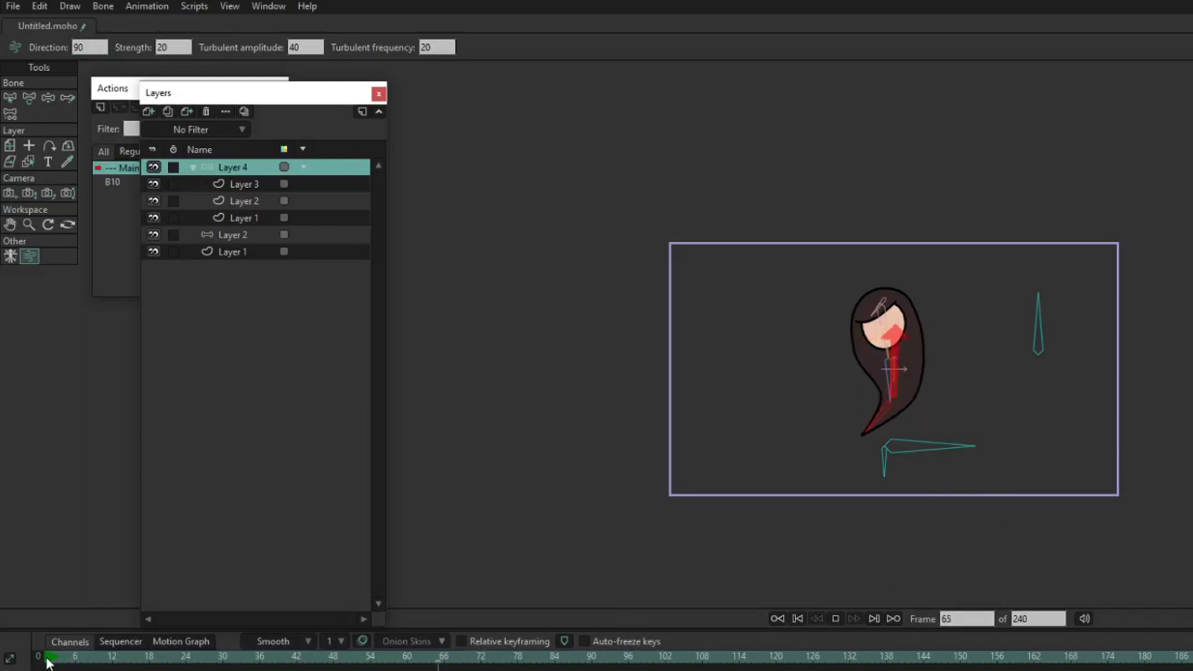
{"action": "key", "text": "space"}
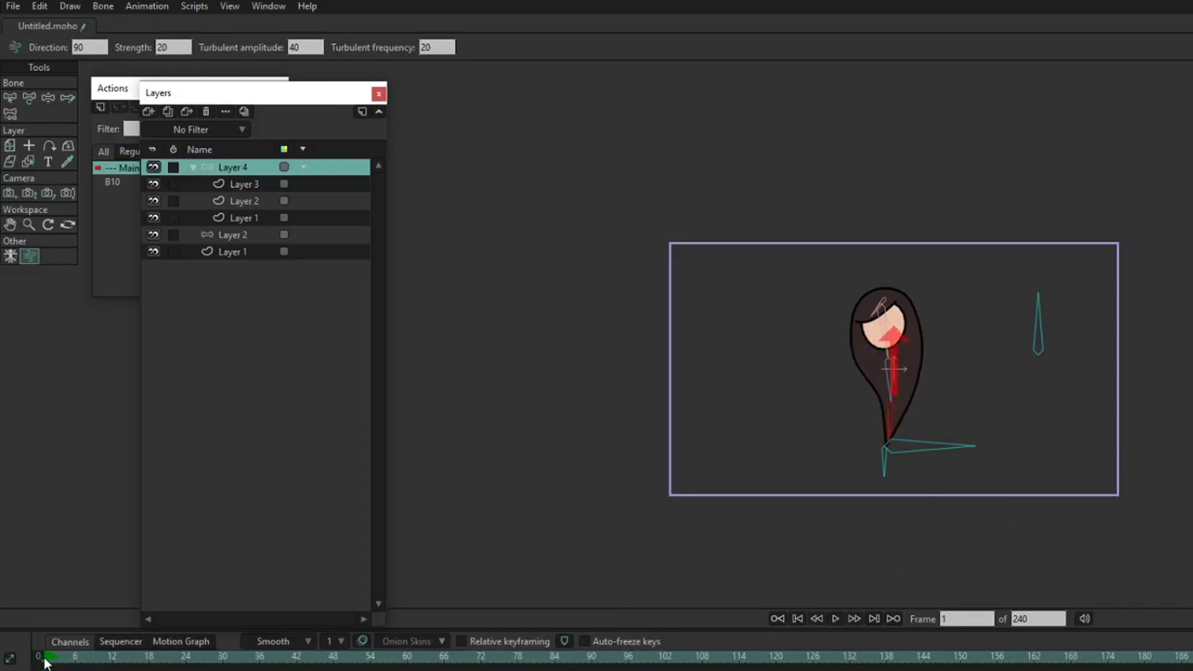
- Set the wind direction to 0 and raise the strength to 40, then play back the animation and return to frame 1
{"action": "double_click", "coordinate": [79, 47]}
{"action": "type", "text": "0"}
{"action": "key", "text": "Return"}
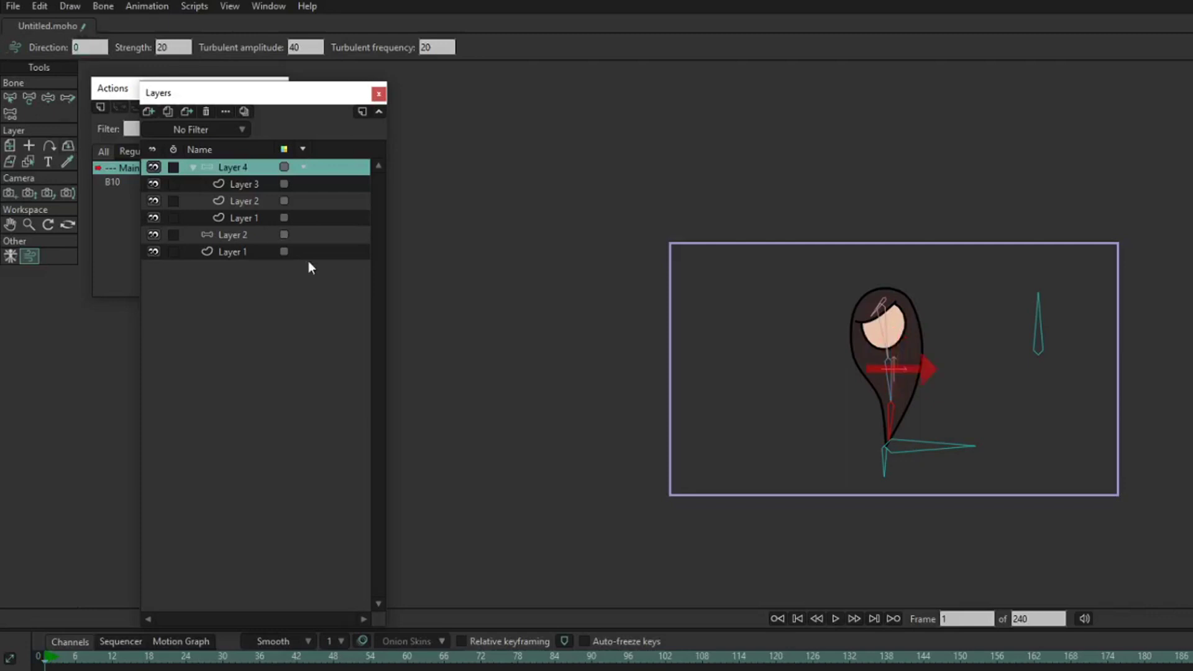
{"action": "scroll", "coordinate": [173, 49], "scroll_direction": "up", "scroll_amount": 1}
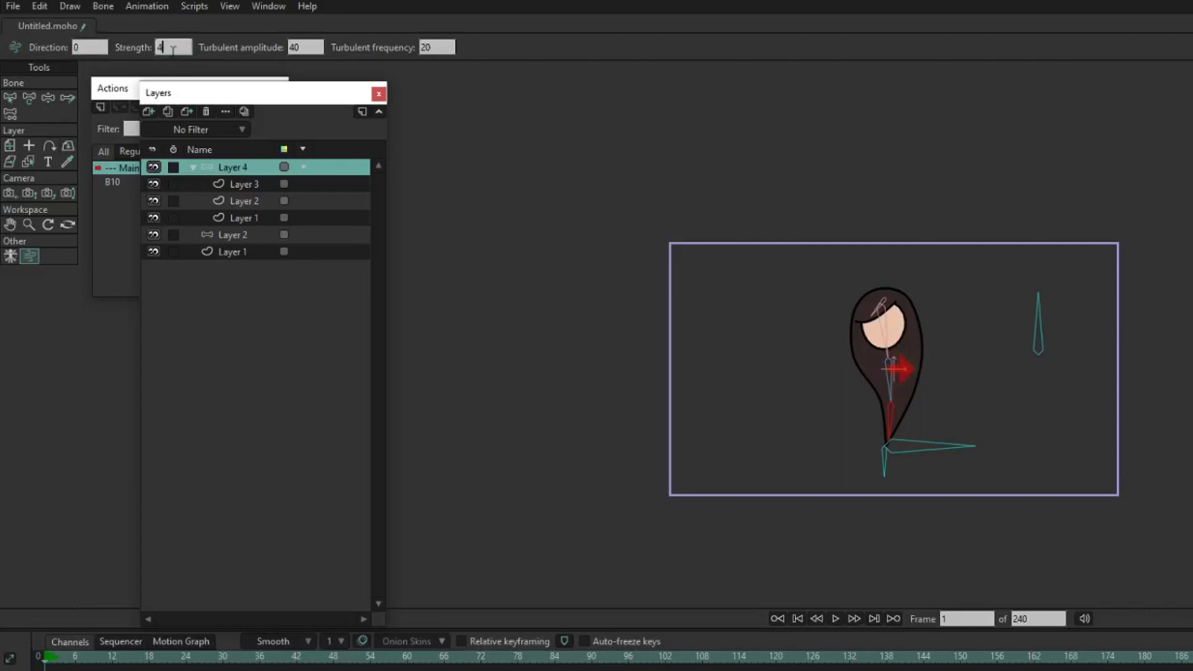
{"action": "scroll", "coordinate": [174, 50], "scroll_direction": "up", "scroll_amount": 9}
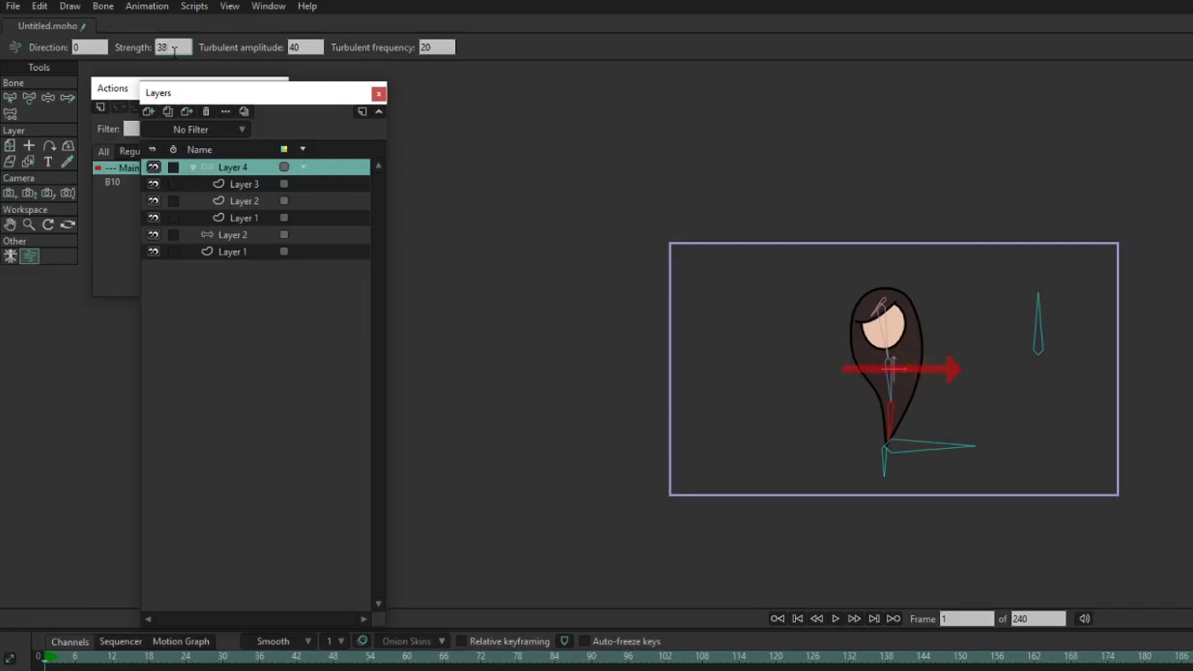
{"action": "key", "text": "space"}
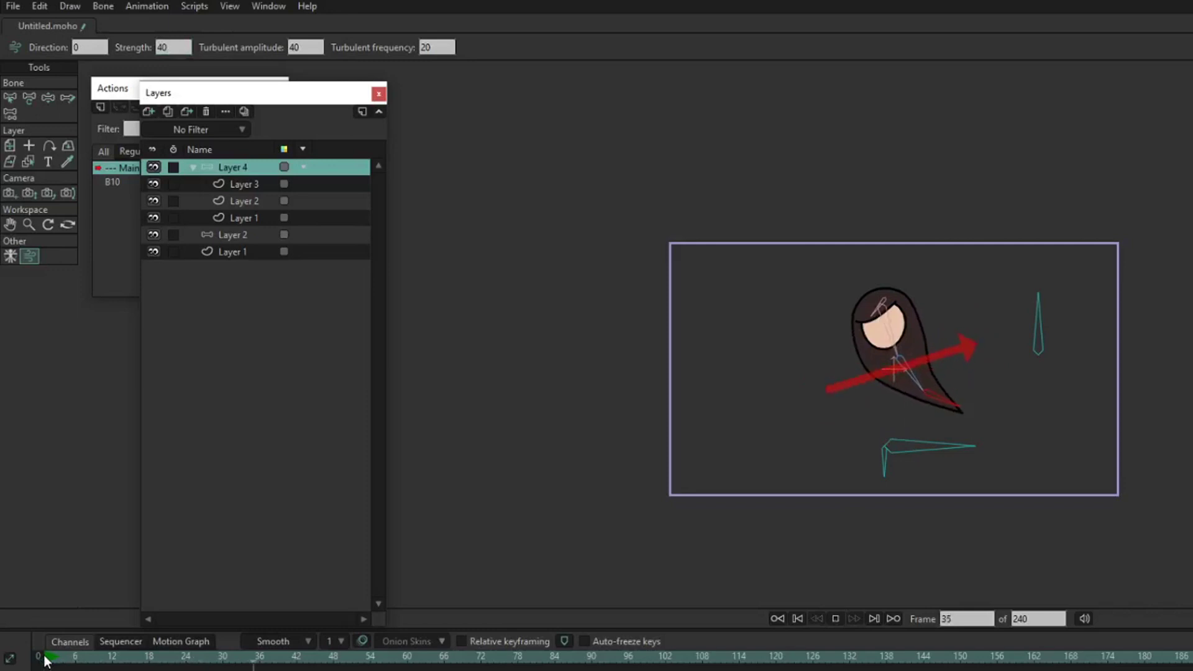
{"action": "key", "text": "space"}
{"action": "left_click", "coordinate": [46, 662]}
- Set the wind's turbulent amplitude to 20 in volosy_s_dinamikoy.moho, play the animation and return to the start
{"action": "left_click_drag", "start_coordinate": [527, 628], "coordinate": [526, 670]}
{"action": "scroll", "coordinate": [738, 633], "scroll_direction": "up", "scroll_amount": 2}
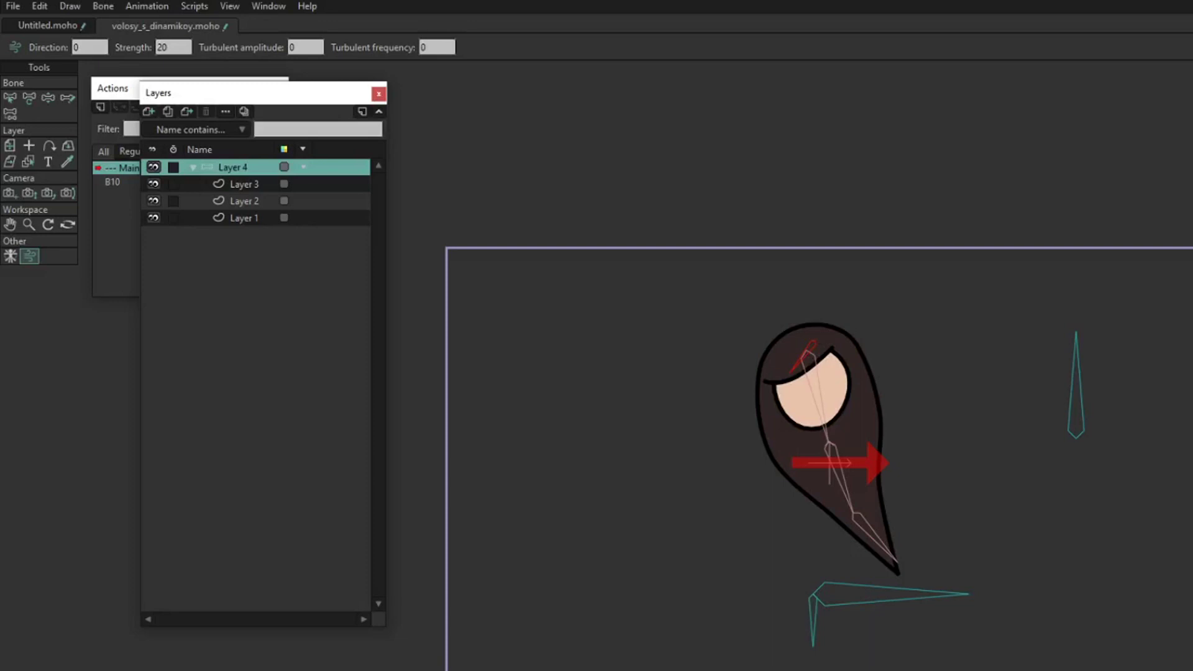
{"action": "left_click", "coordinate": [318, 48]}
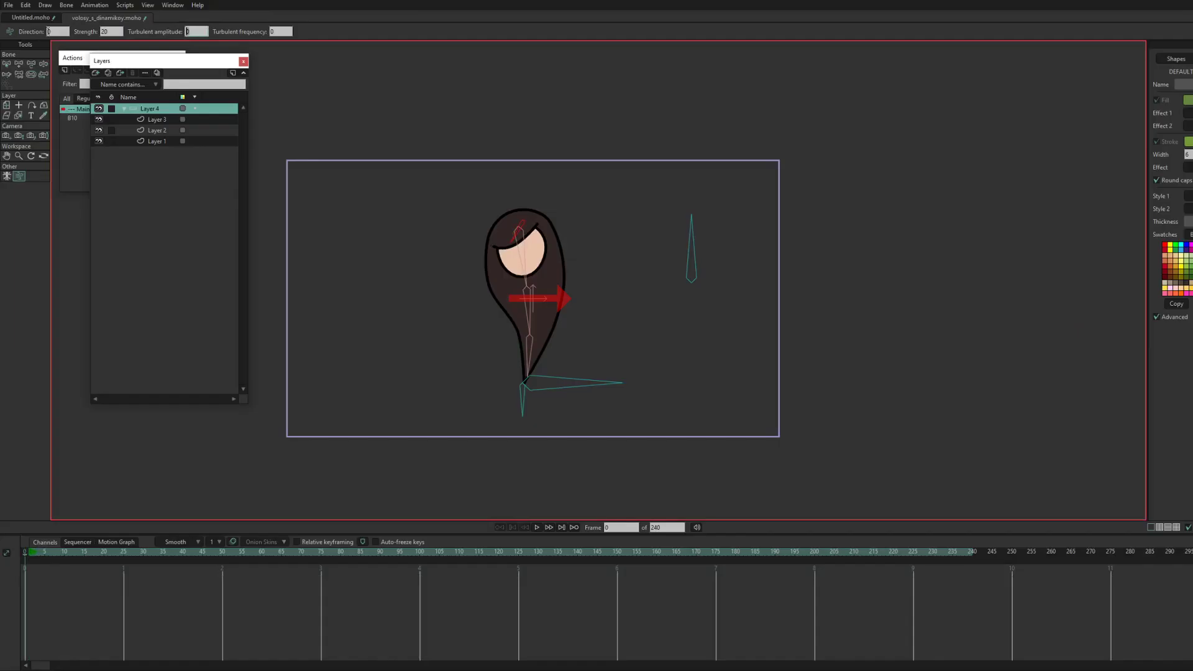
{"action": "type", "text": "20"}
{"action": "key", "text": "Return"}
{"action": "key", "text": "space"}
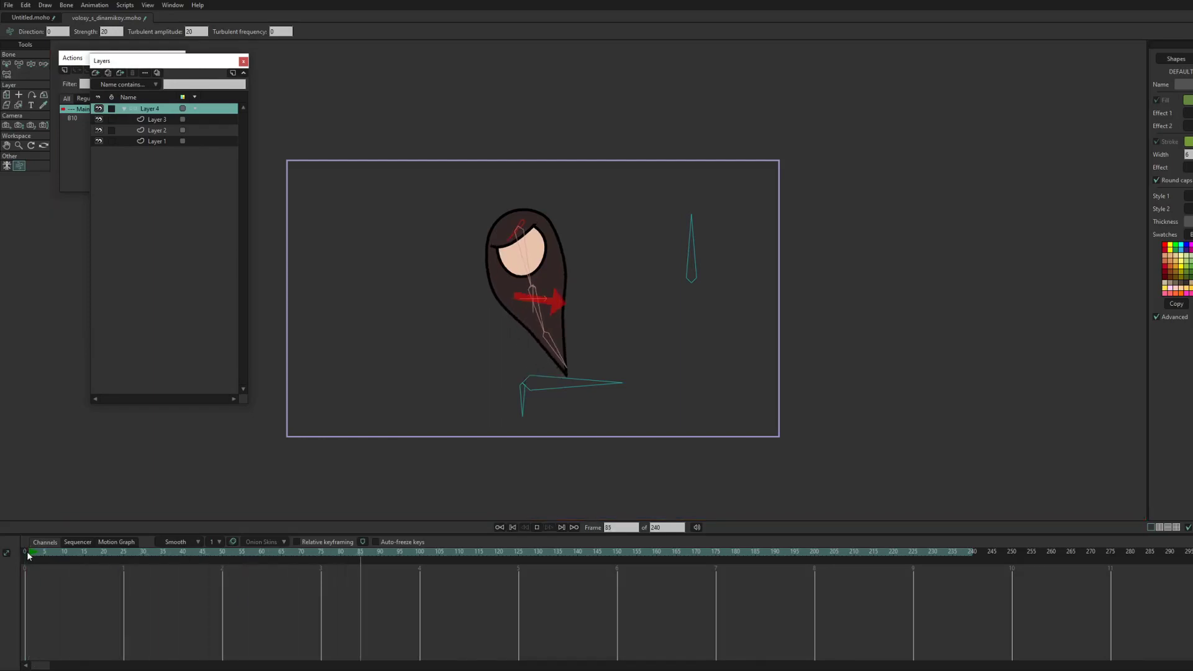
{"action": "left_click", "coordinate": [27, 551]}
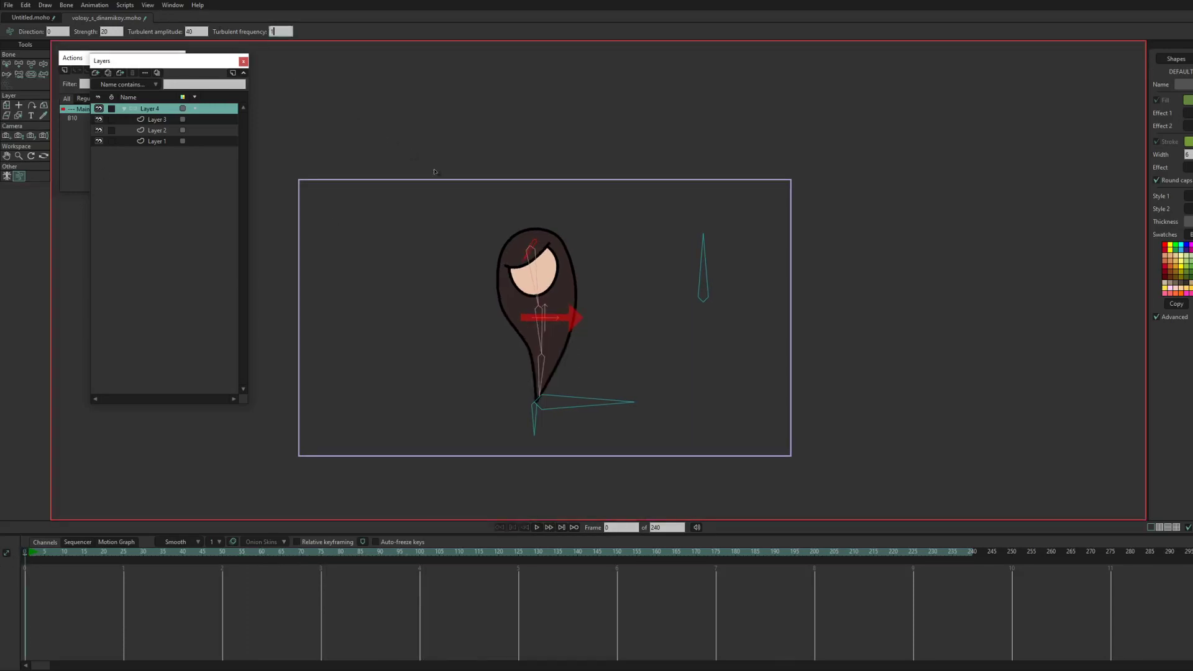
- Play the hair animation with the changed wind turbulence and dismiss the save-changes prompt for Untitled.moho
{"action": "key", "text": "space"}
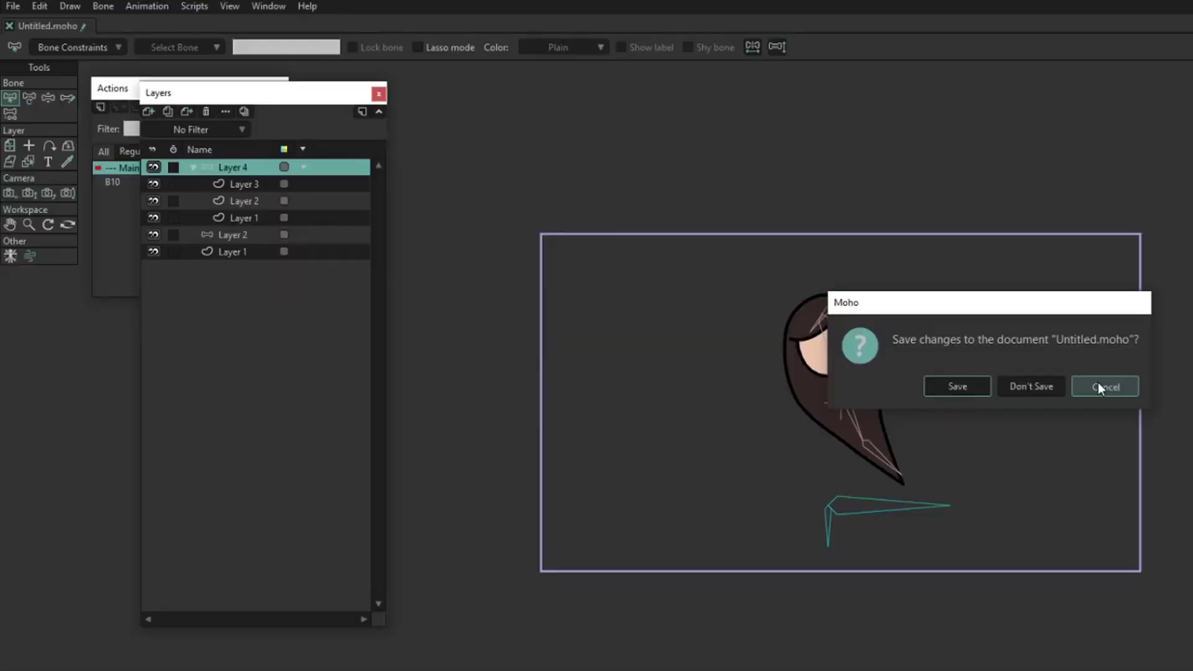
{"action": "left_click", "coordinate": [712, 248]}
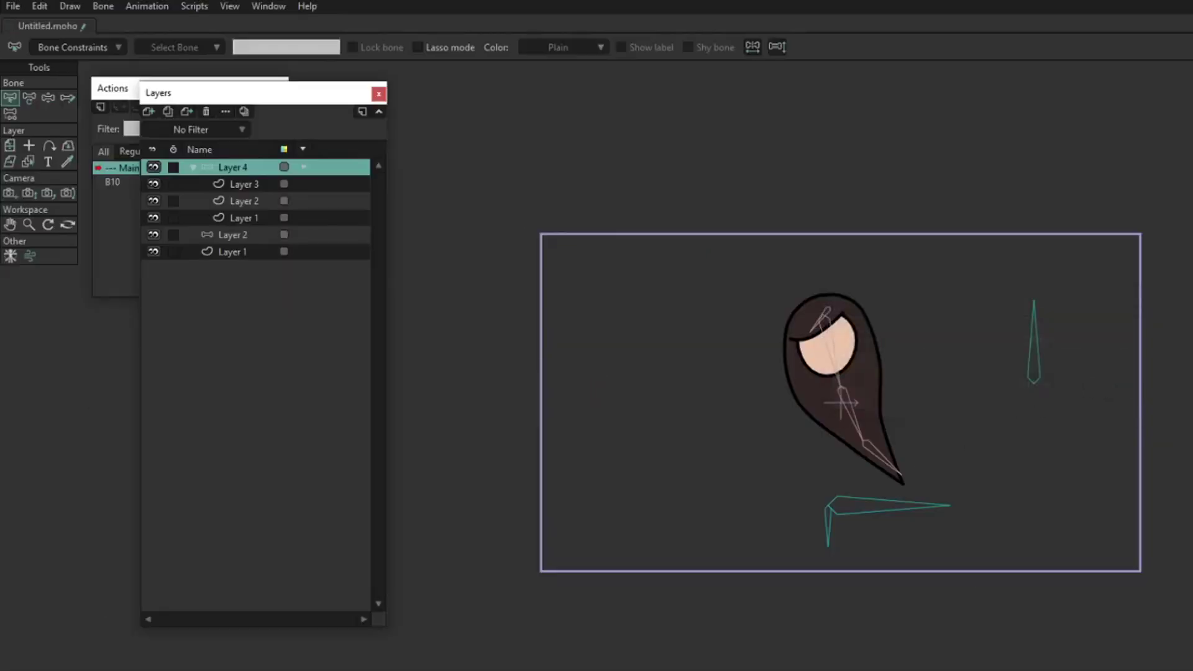